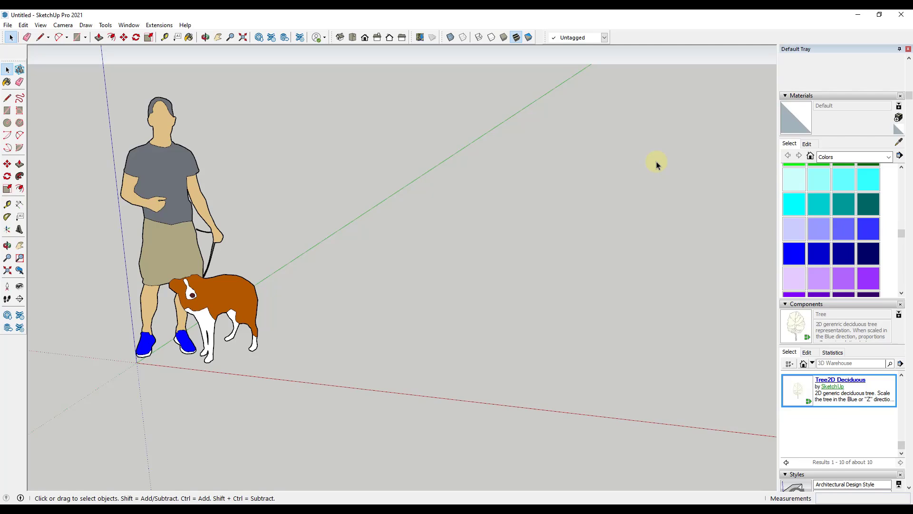
Orbit the view slightly to lower the horizon over the figure and box
middle_drag(259, 190, 259, 183)
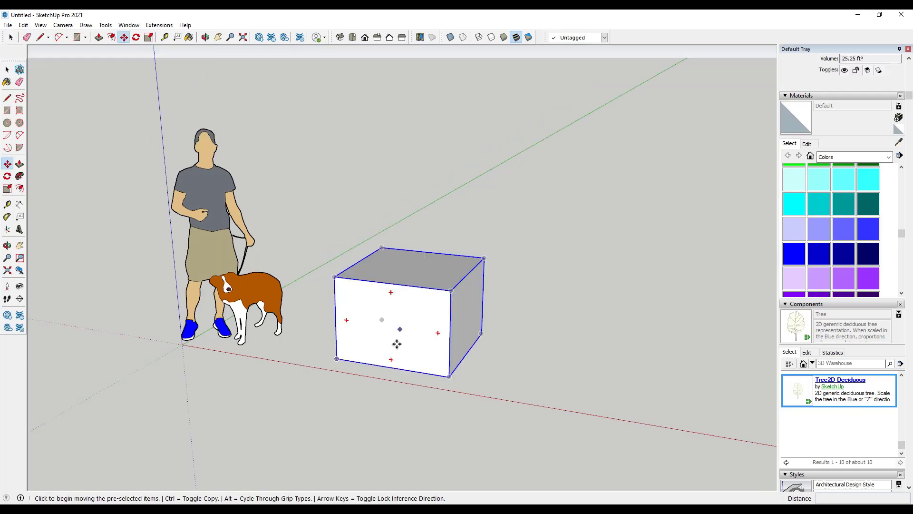
key(space)
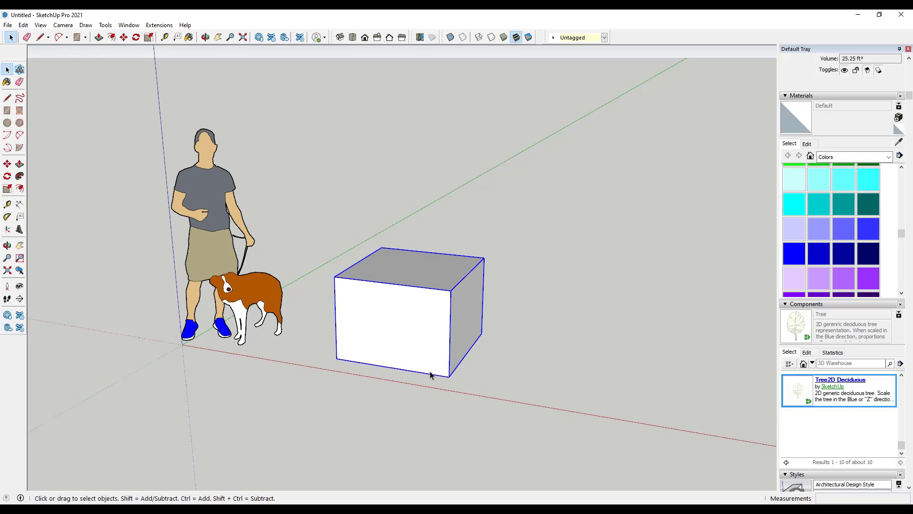
key(m)
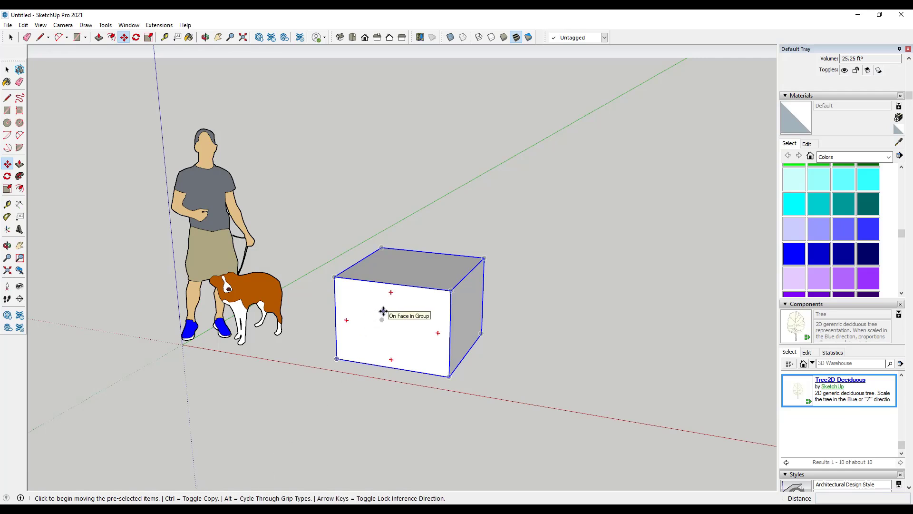
key(ctrl)
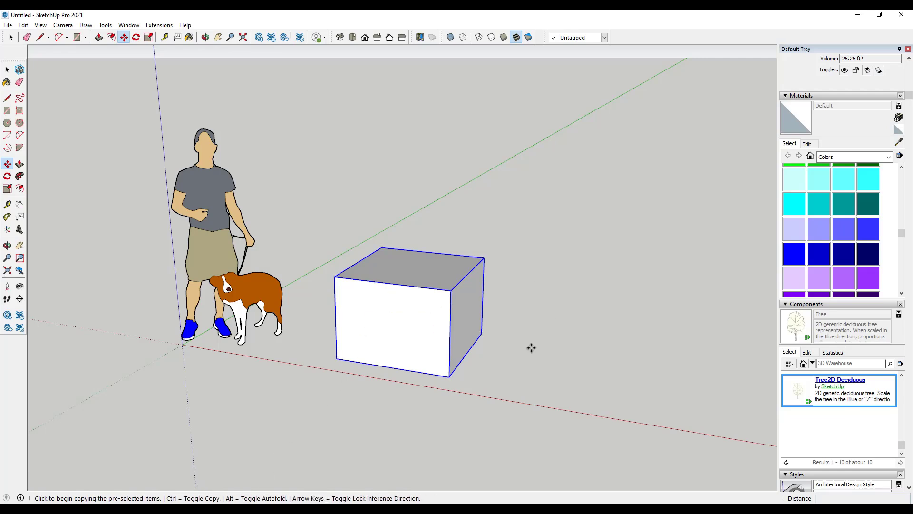
click(337, 359)
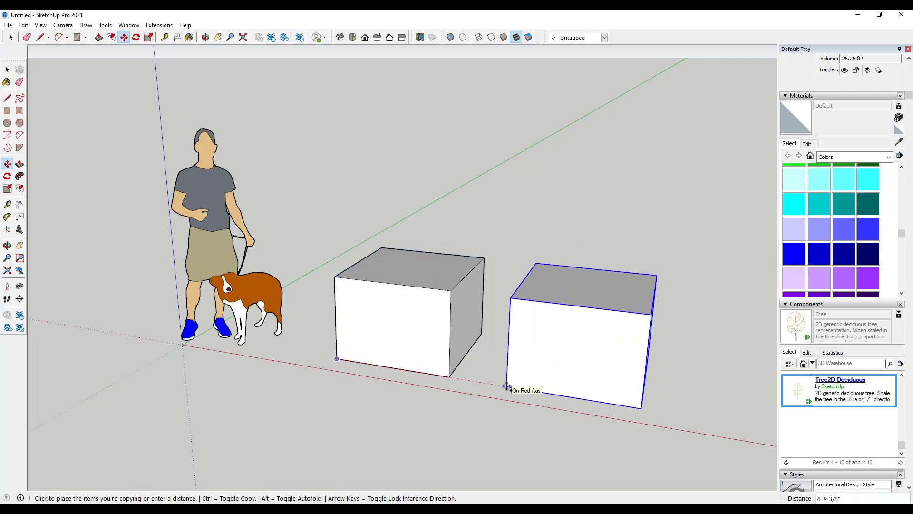
key(space)
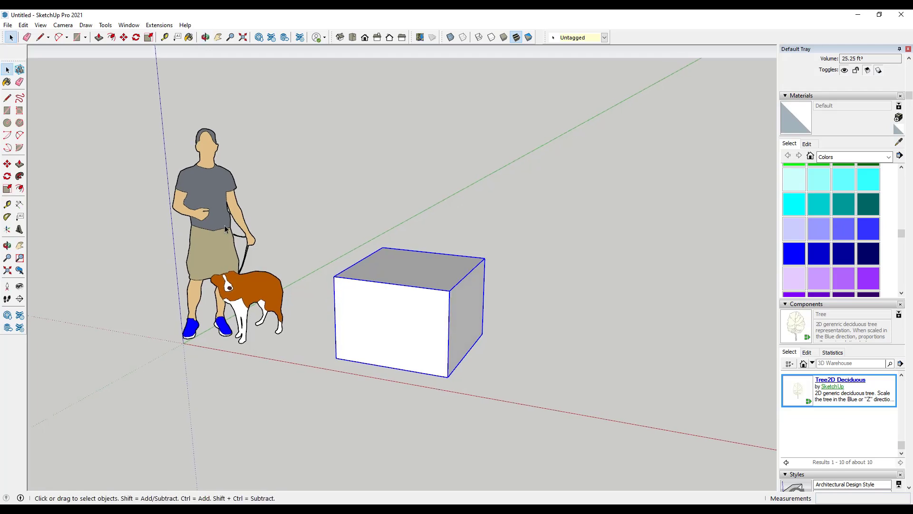
click(216, 204)
key(s)
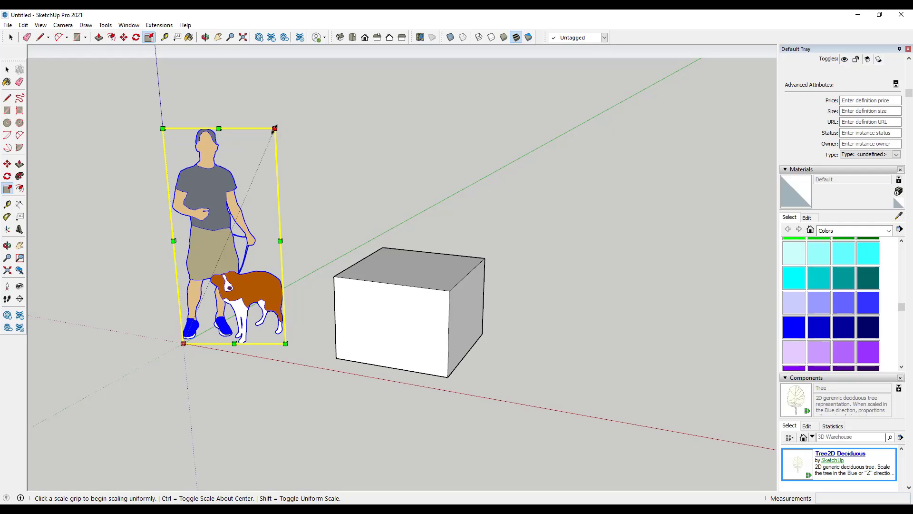
drag(275, 128, 210, 212)
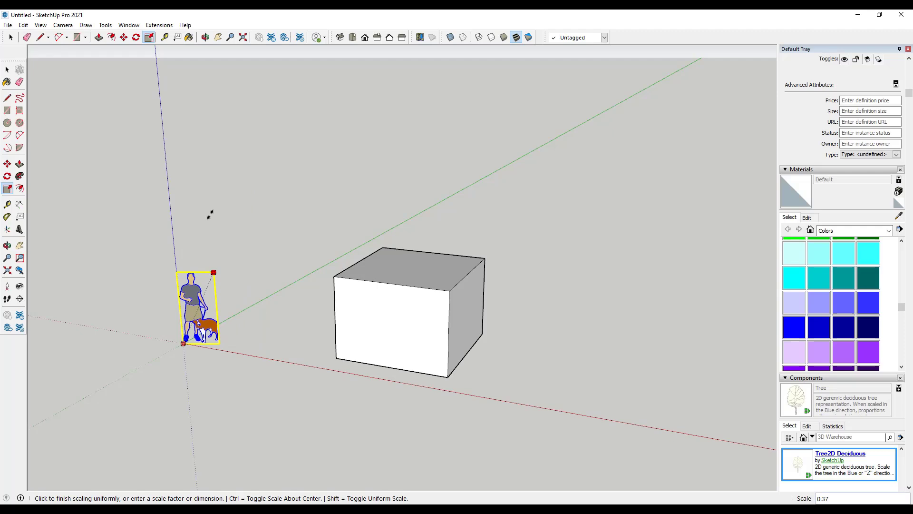
key(Escape)
key(space)
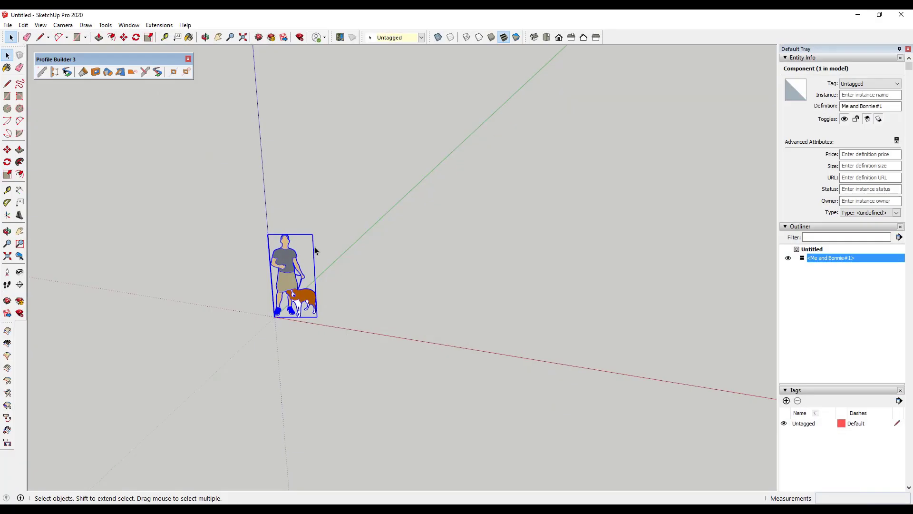
scroll(285, 261, up, 4)
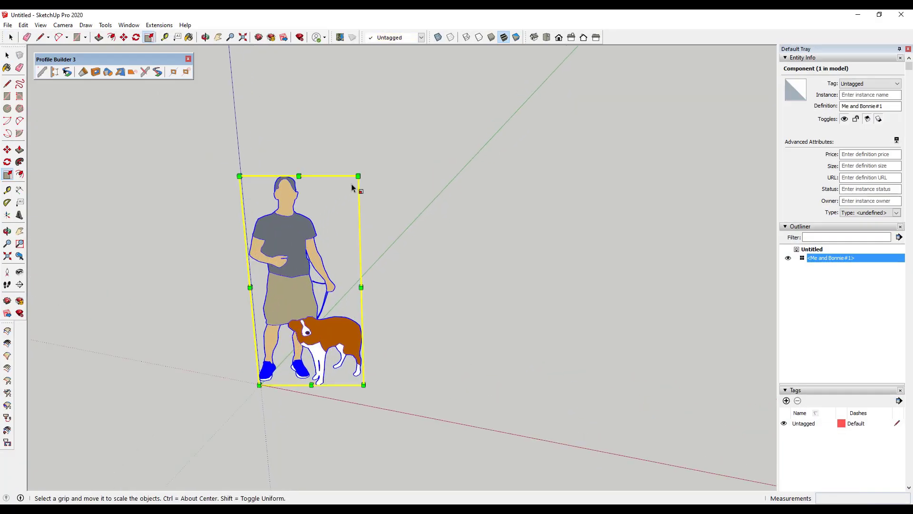
mouse_move(359, 176)
mouse_down()
mouse_move(328, 242)
mouse_move(346, 218)
mouse_move(347, 232)
mouse_move(337, 229)
mouse_up()
key(space)
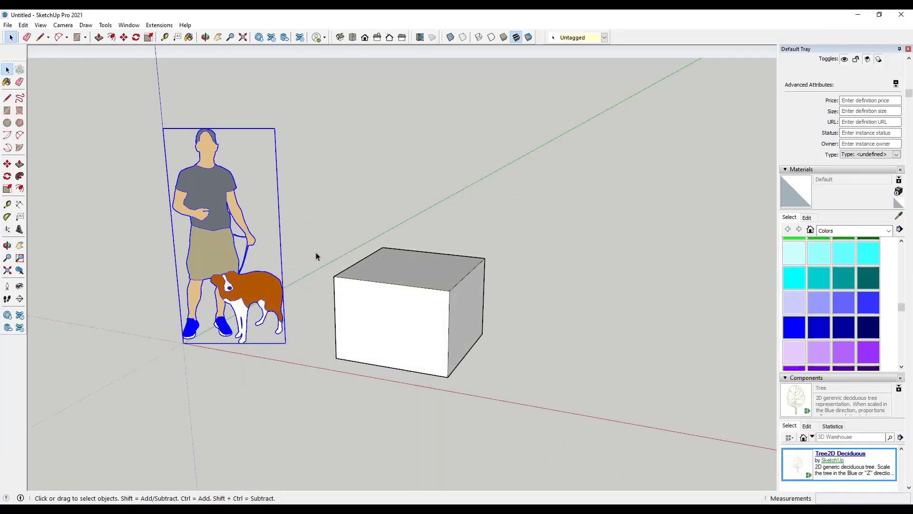
Scale the person-and-dog figure down uniformly from its top-right corner grip
key(s)
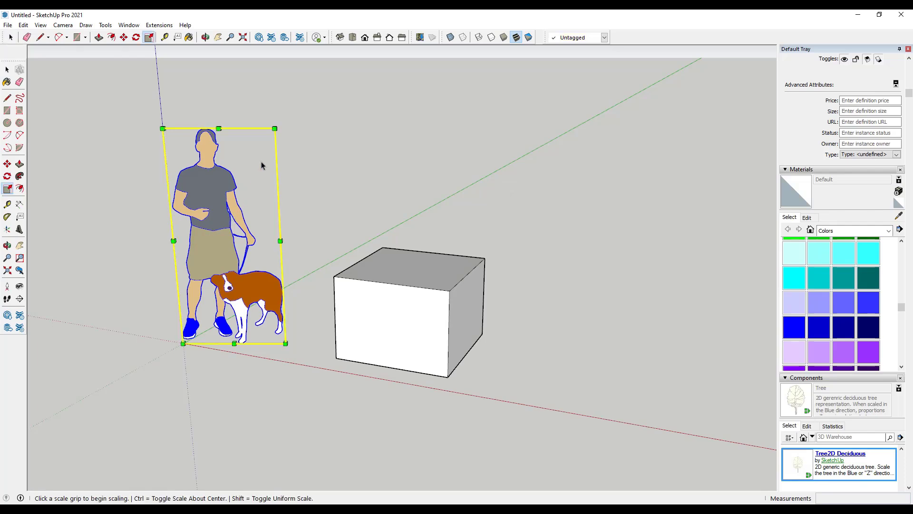
ctrl+click(274, 128)
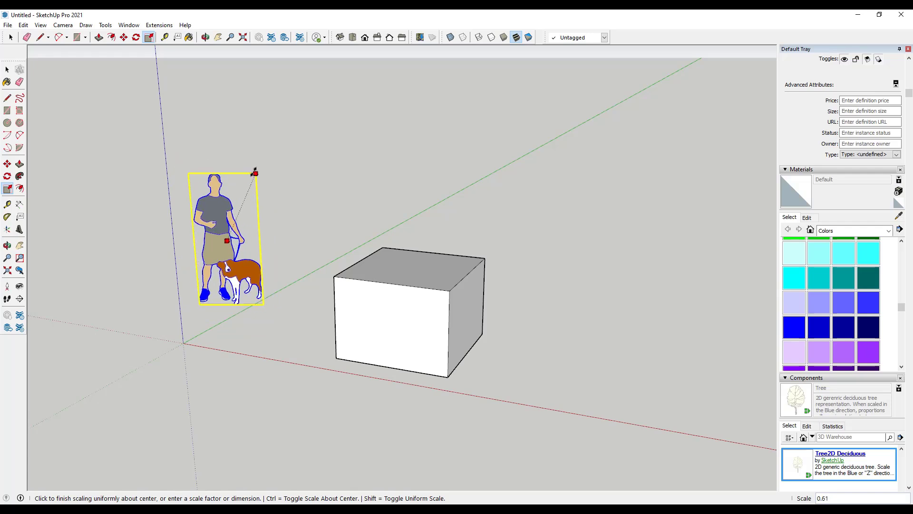
click(250, 187)
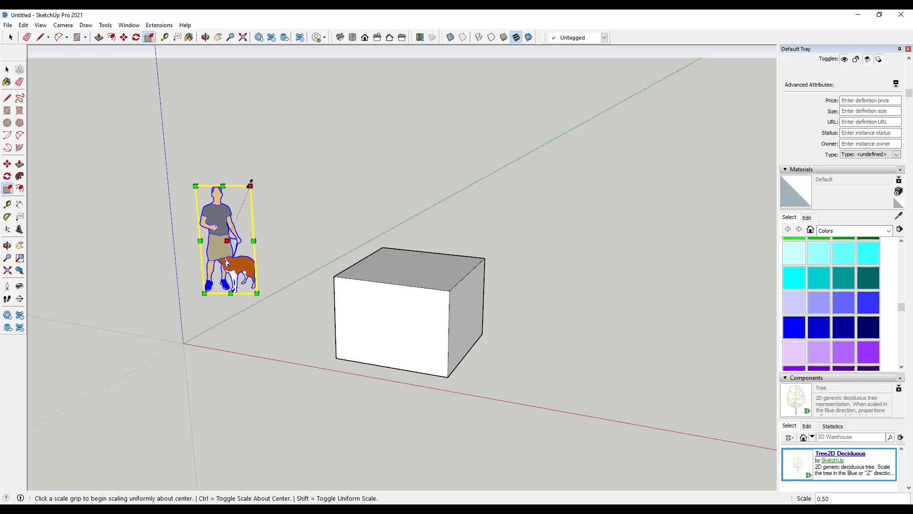
ctrl+click(250, 186)
click(279, 148)
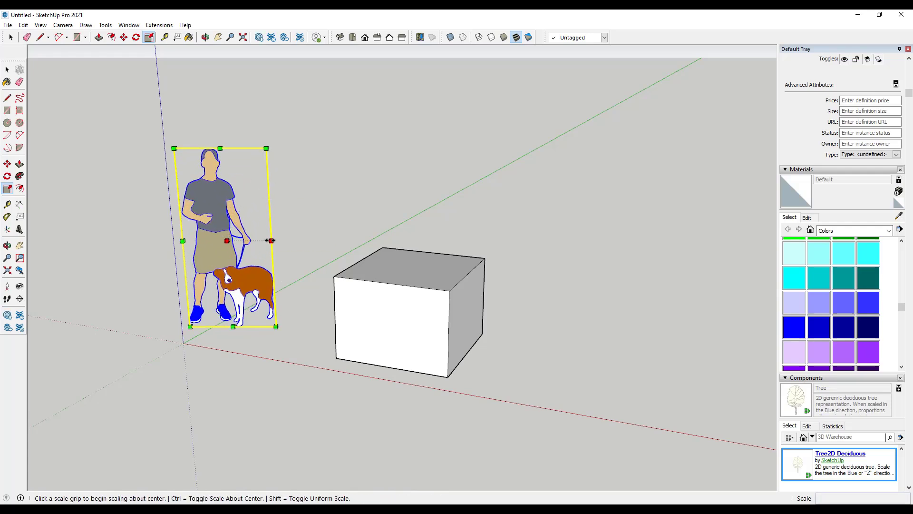
Retry scaling the figure about its centre with Ctrl, toggling Shift, then cancel
ctrl+click(270, 241)
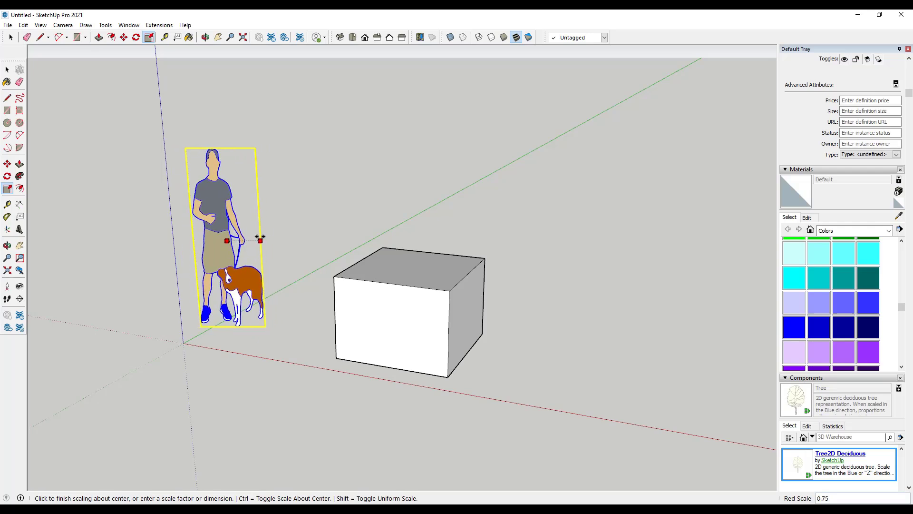
key(space)
key(s)
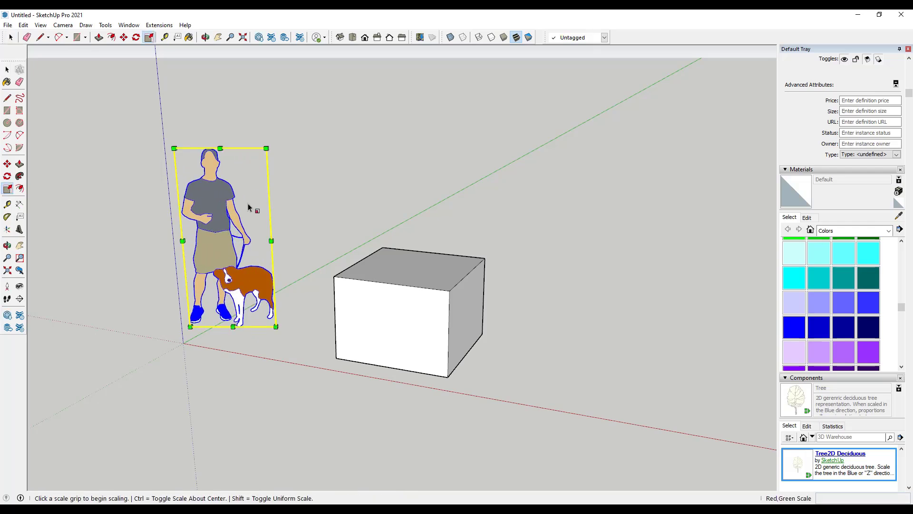
key(ctrl)
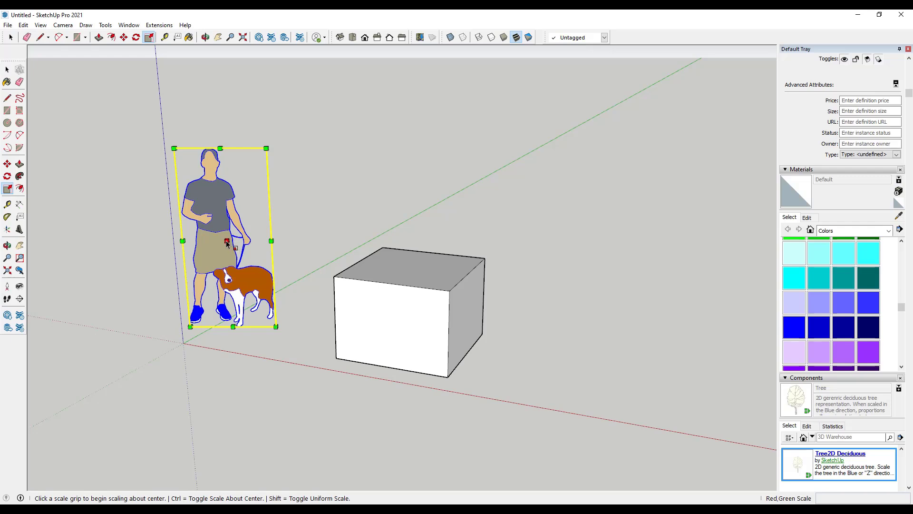
click(266, 148)
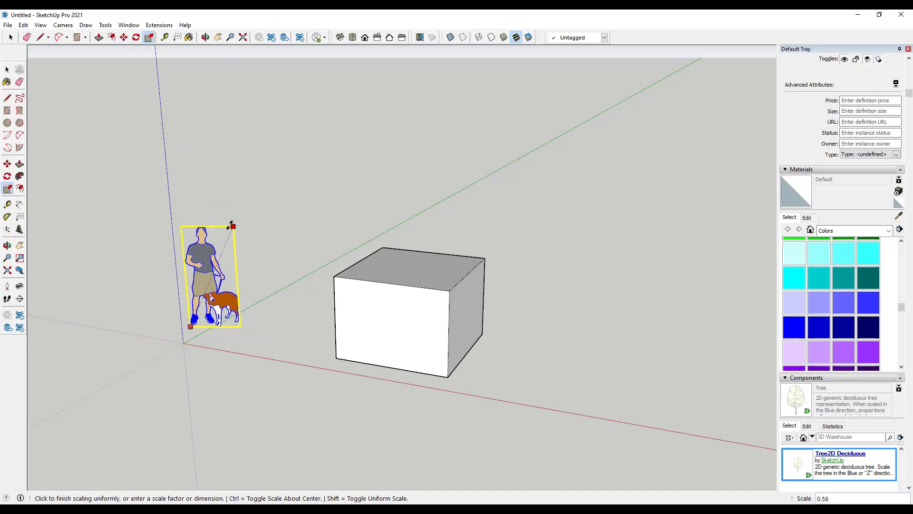
key(shift)
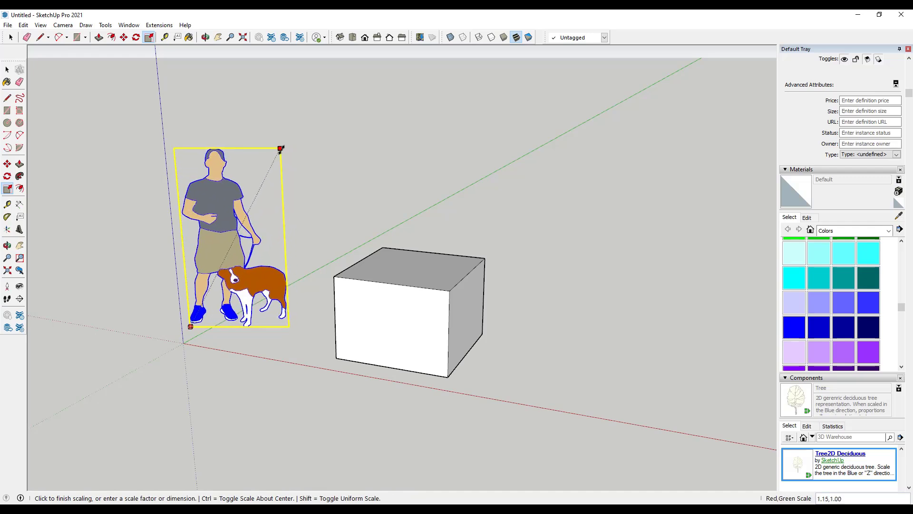
key(shift)
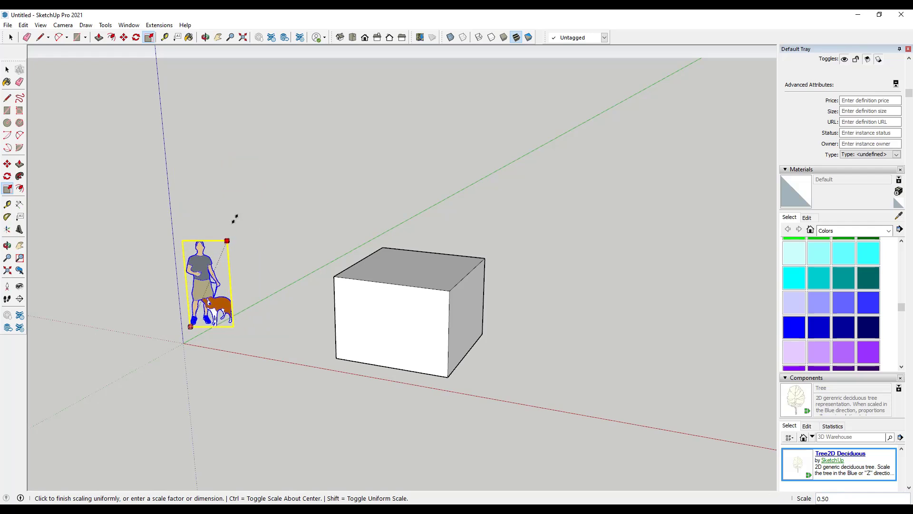
key(space)
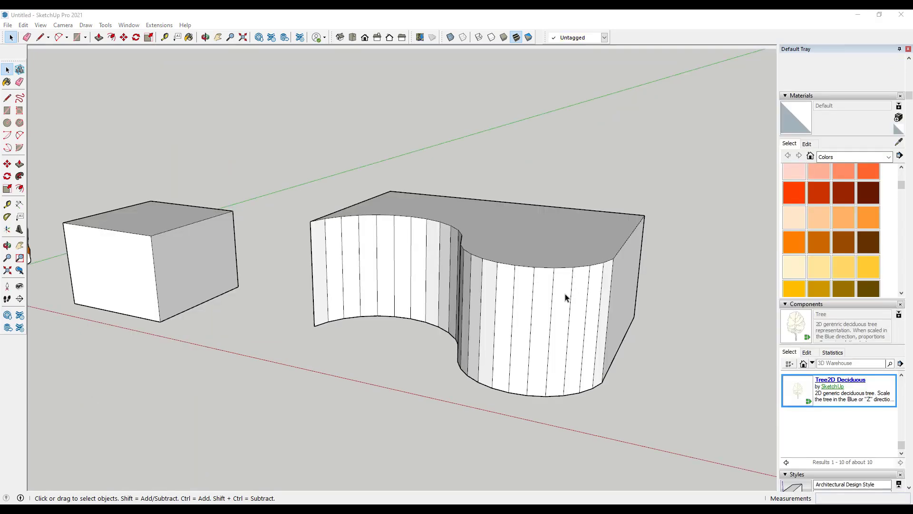
Erase edges across the curved wall, then undo the erase that opened a hole
scroll(492, 297, down, 2)
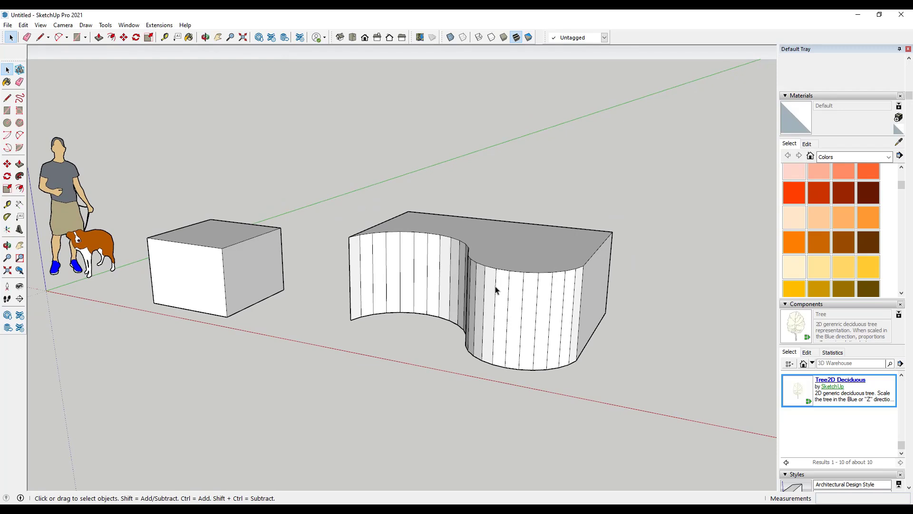
key(e)
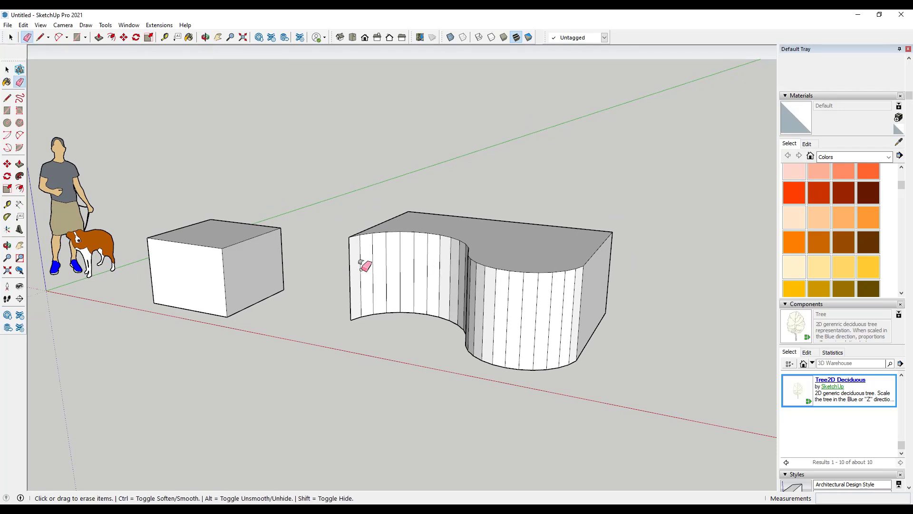
shift+drag(359, 262, 419, 259)
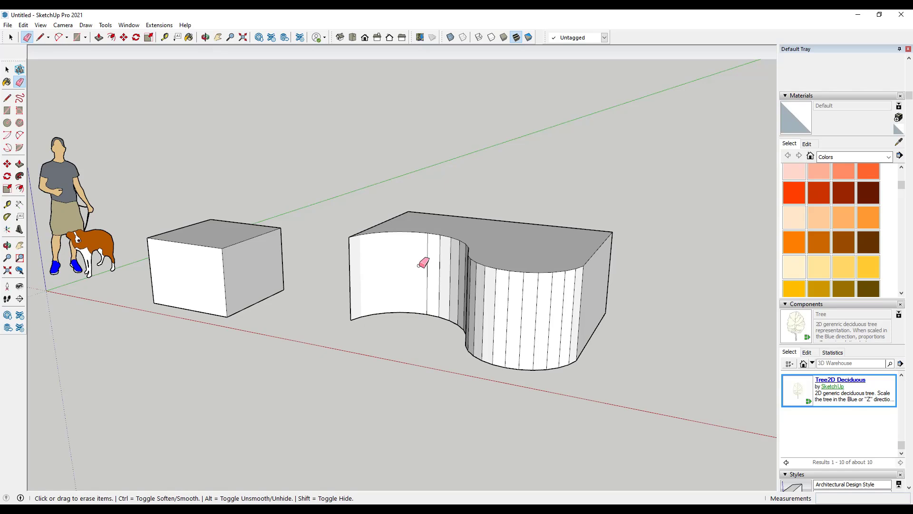
drag(427, 261, 433, 263)
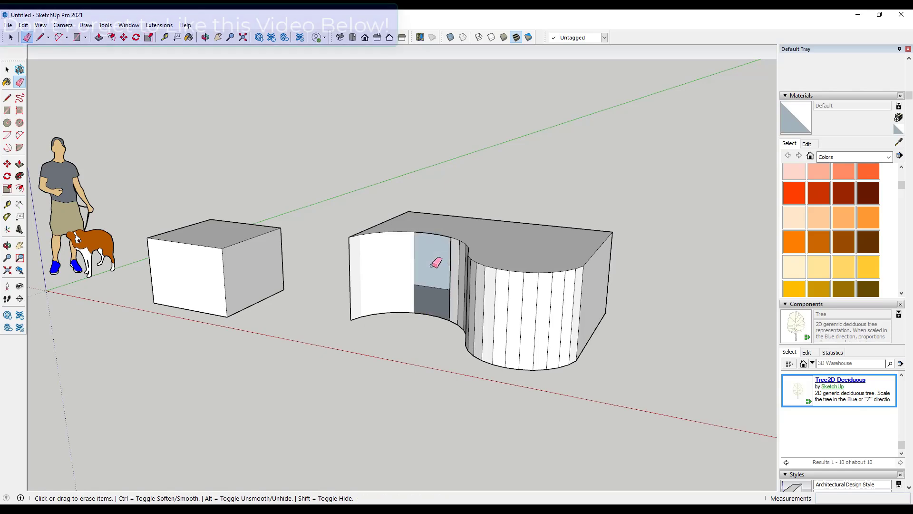
key(ctrl+z)
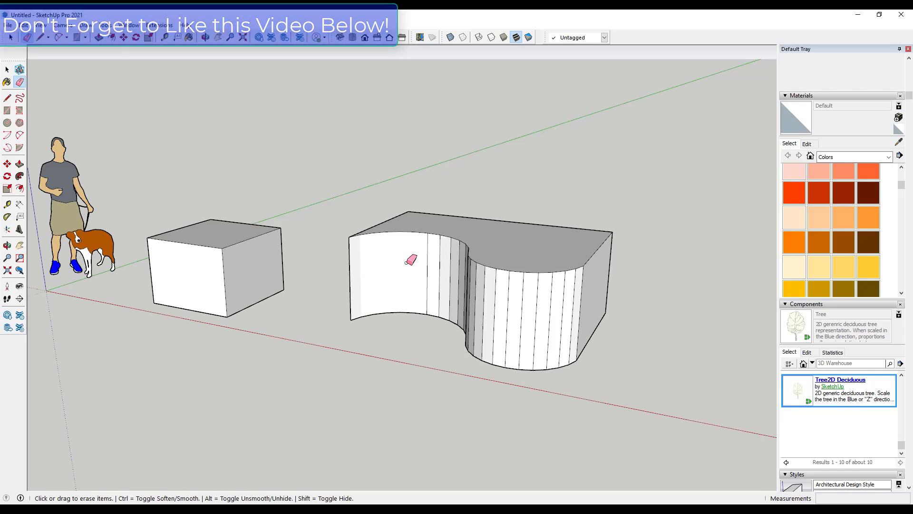
Hide the vertical edges on both curved faces using the Eraser with Shift
key(shift)
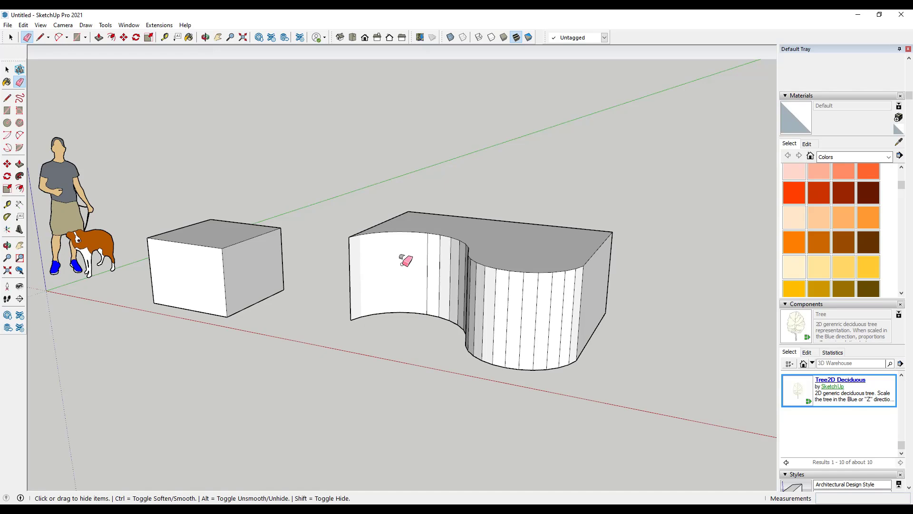
shift+drag(425, 260, 462, 276)
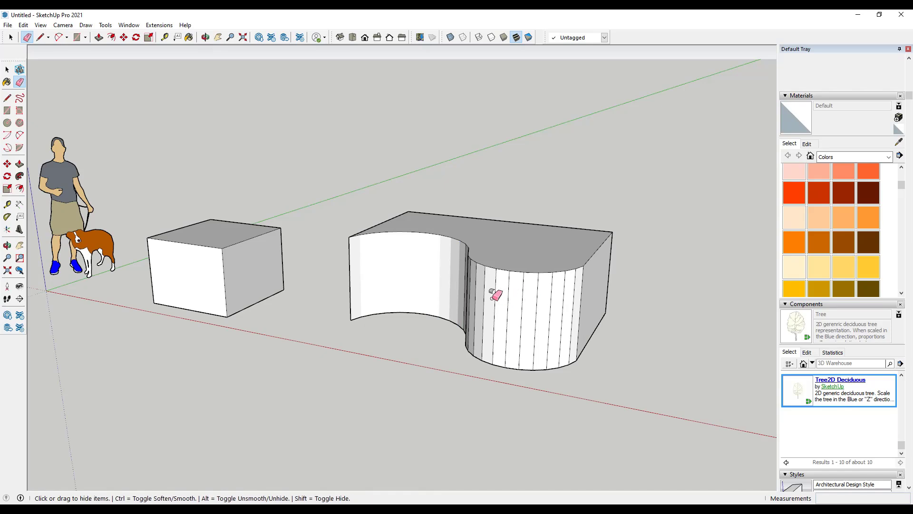
shift+drag(492, 289, 557, 293)
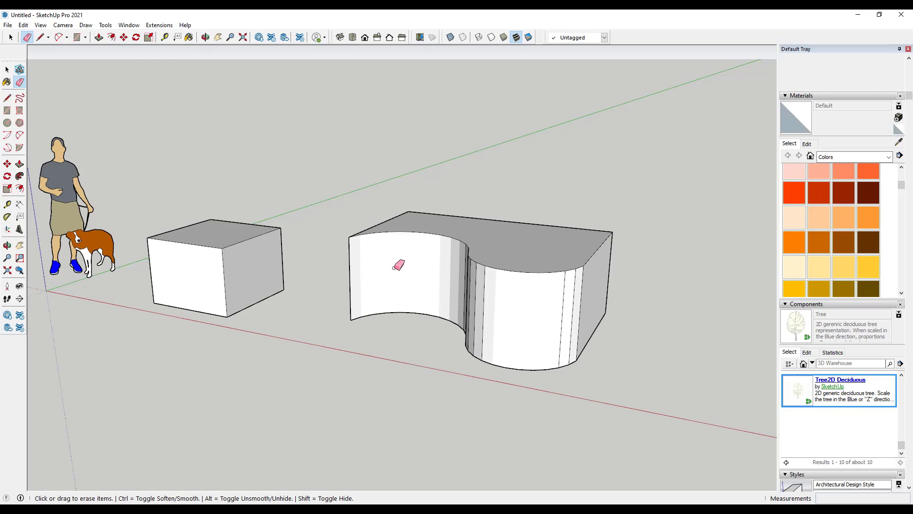
middle_drag(385, 266, 400, 259)
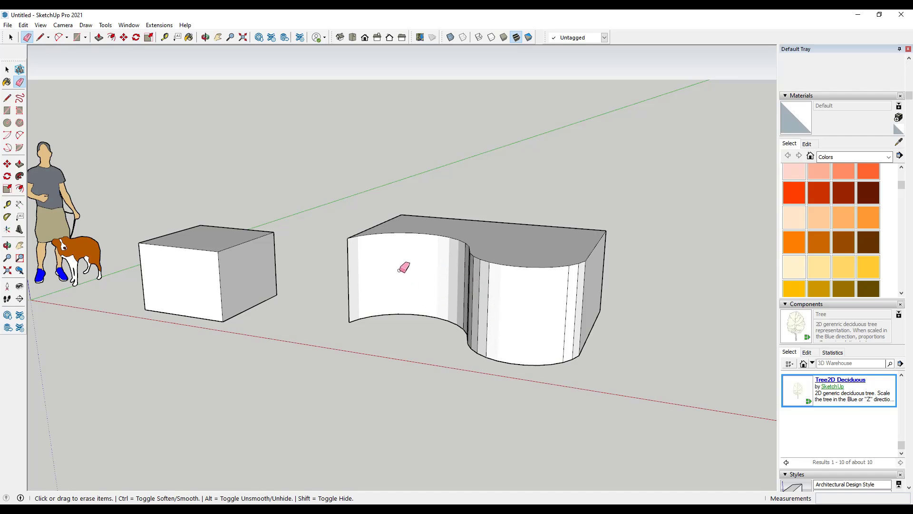
Unhide the soft vertical edges across both curved faces with the modified Eraser
key(alt)
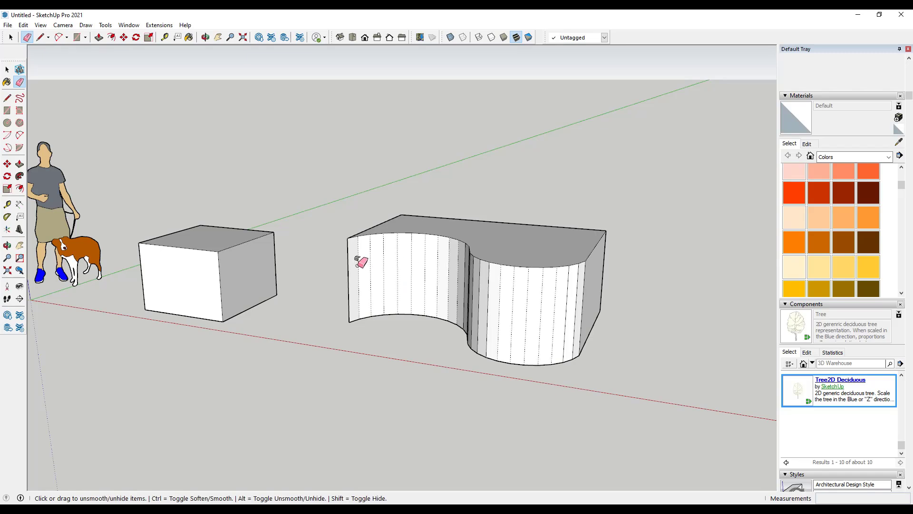
mouse_move(358, 266)
alt+mouse_down()
mouse_move(425, 269)
mouse_move(502, 297)
mouse_move(570, 293)
alt+mouse_up()
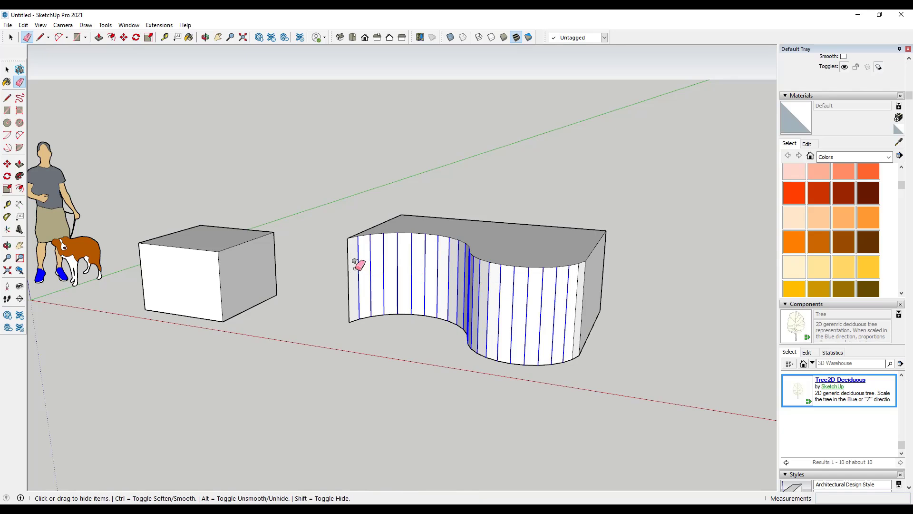
mouse_move(356, 263)
shift+mouse_down()
mouse_move(447, 270)
mouse_move(487, 292)
mouse_move(580, 293)
shift+mouse_up()
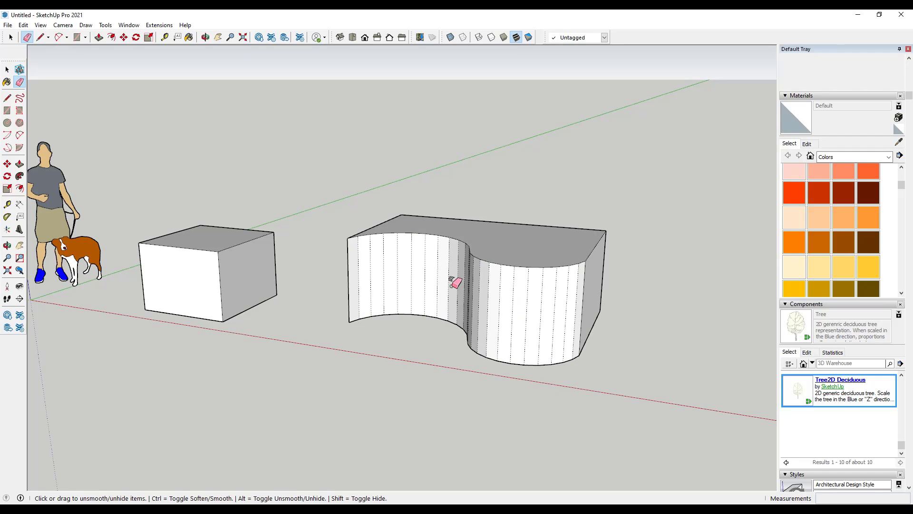
alt+drag(359, 261, 430, 260)
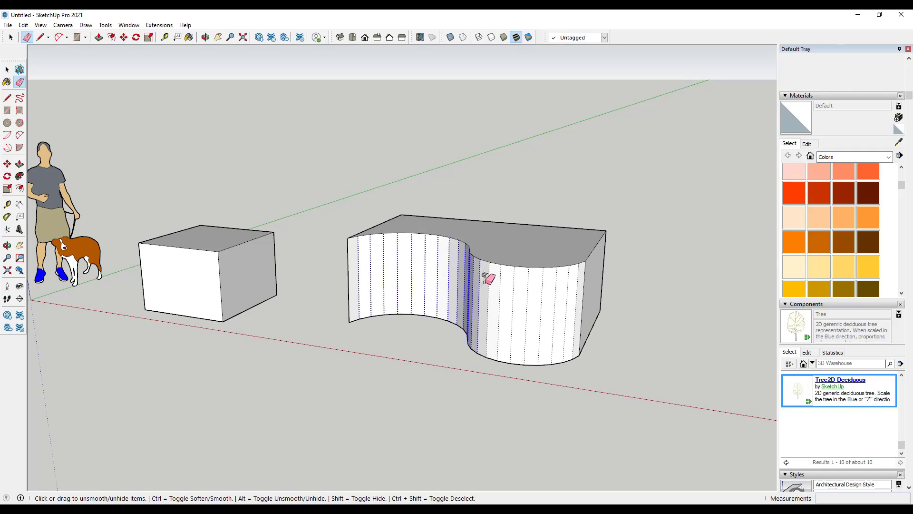
ctrl+shift+drag(488, 278, 575, 298)
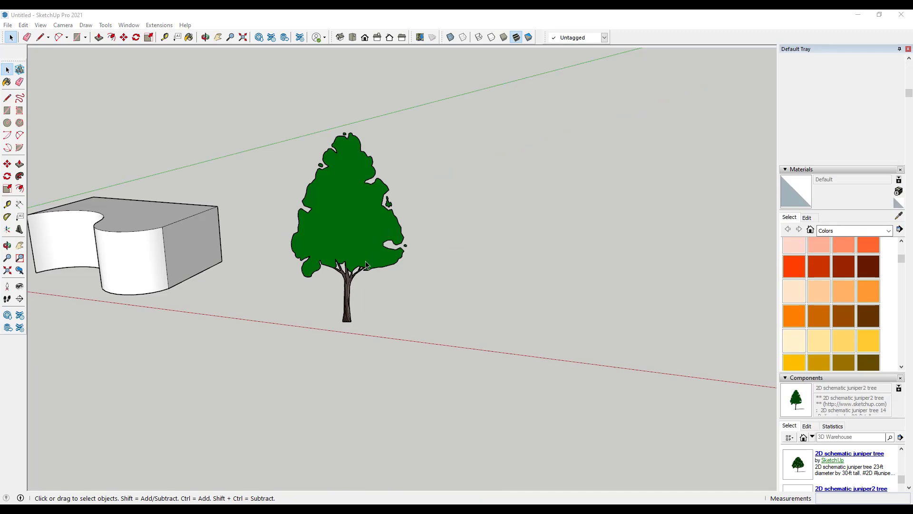
Make four copies of the juniper tree: further back, right, middle and along the green axis
click(343, 227)
scroll(355, 228, down, 3)
scroll(355, 227, down, 1)
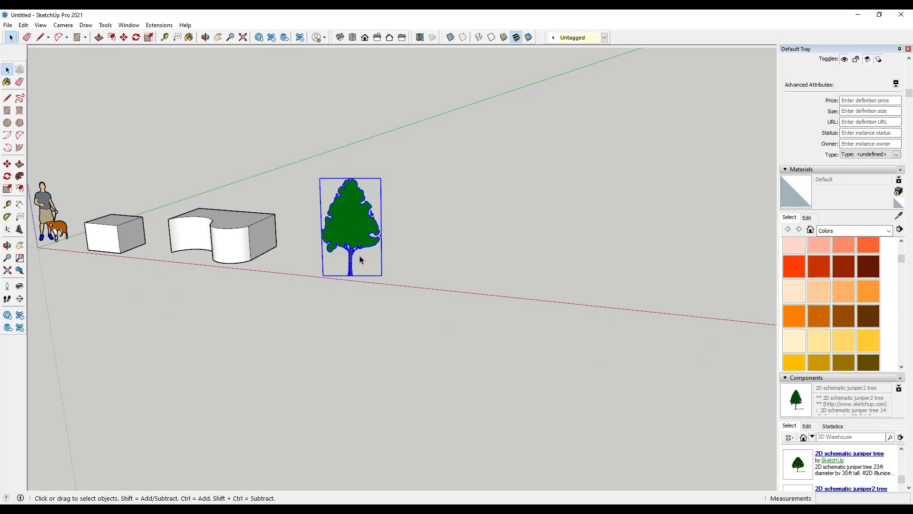
key(m)
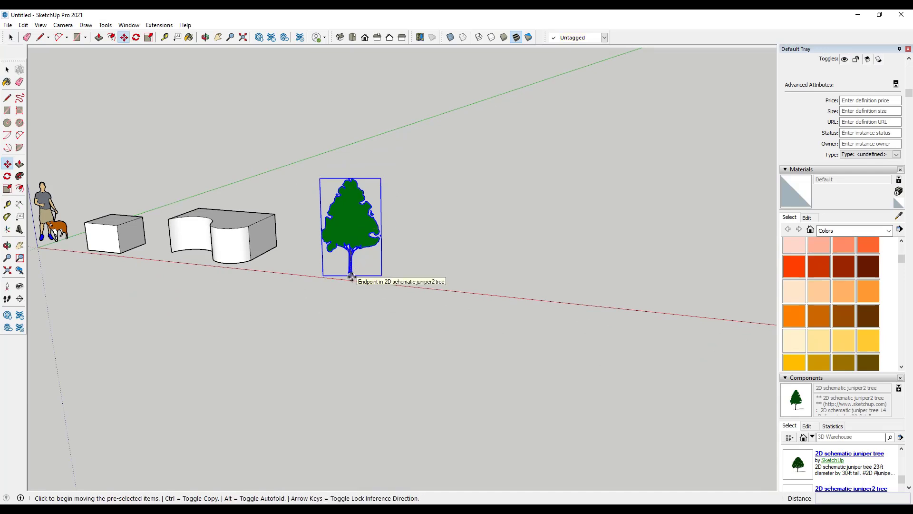
key(ctrl)
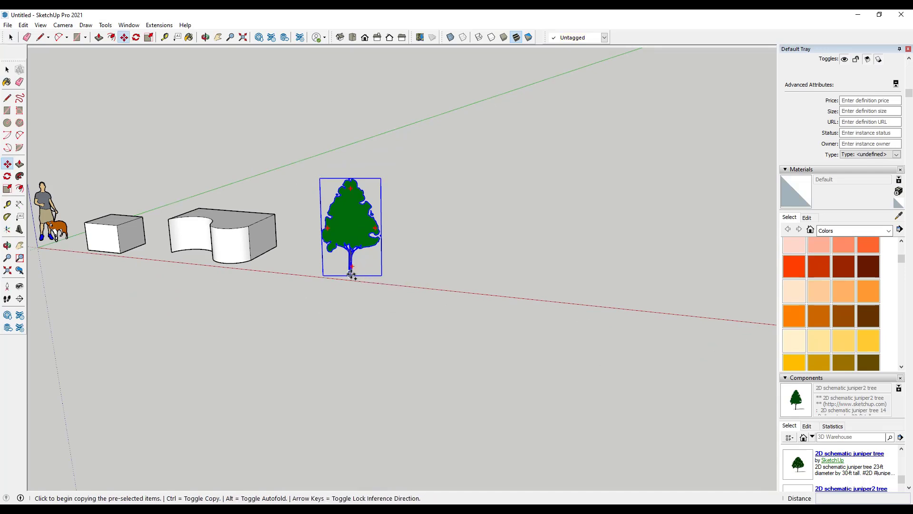
click(350, 275)
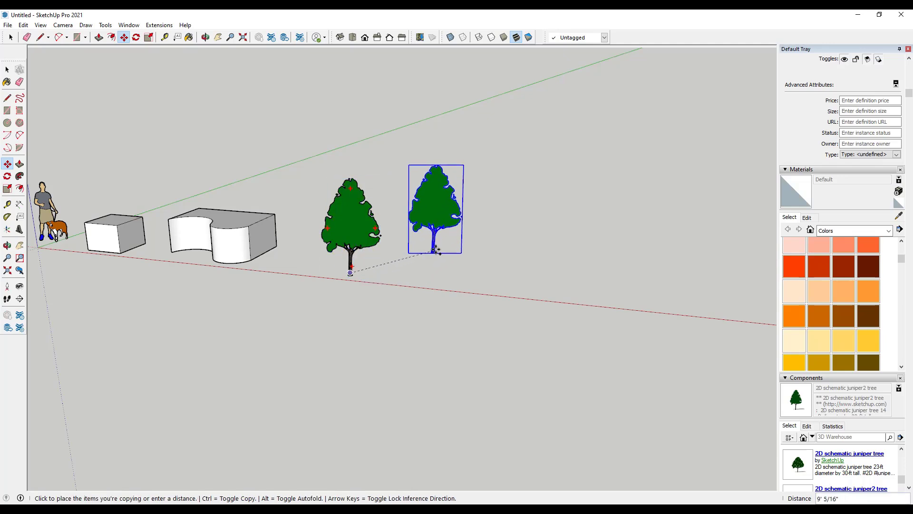
click(465, 241)
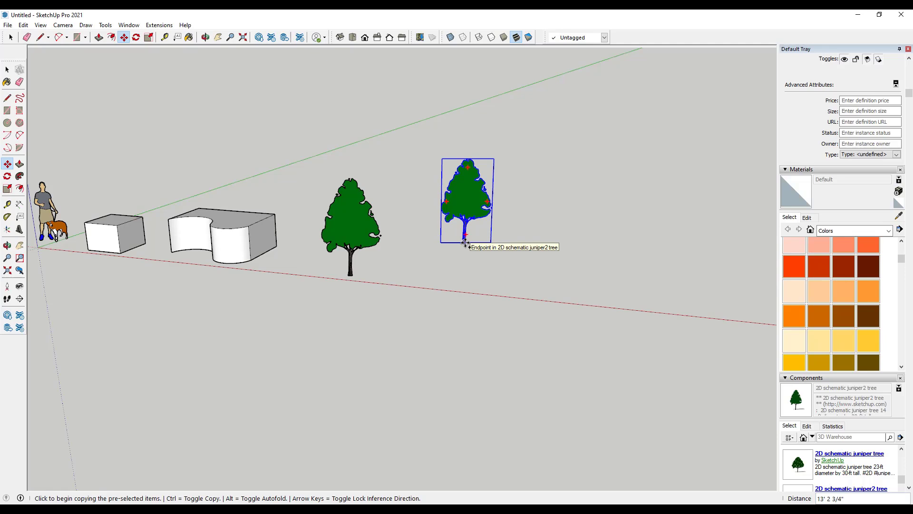
click(465, 242)
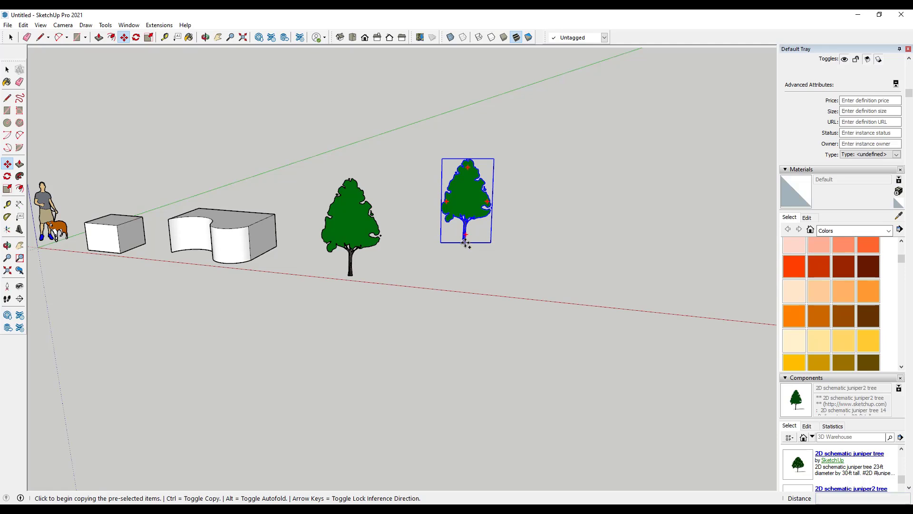
click(538, 272)
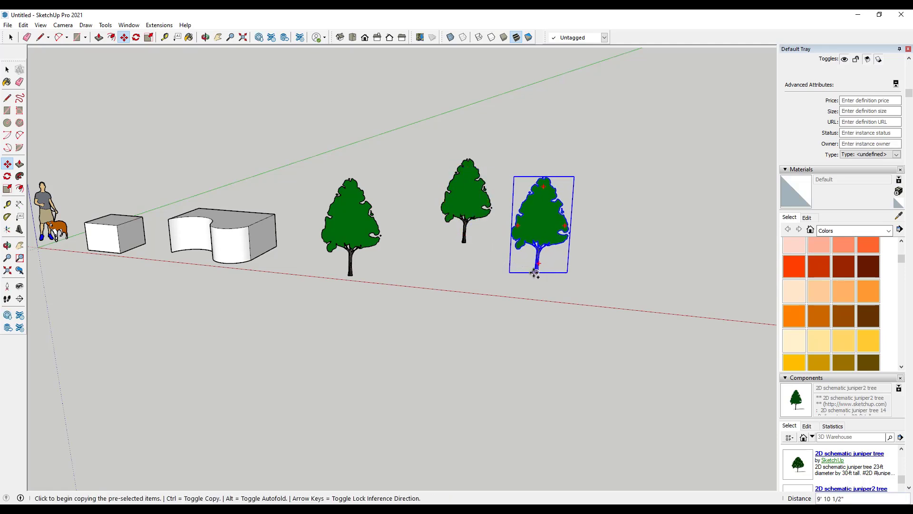
click(537, 273)
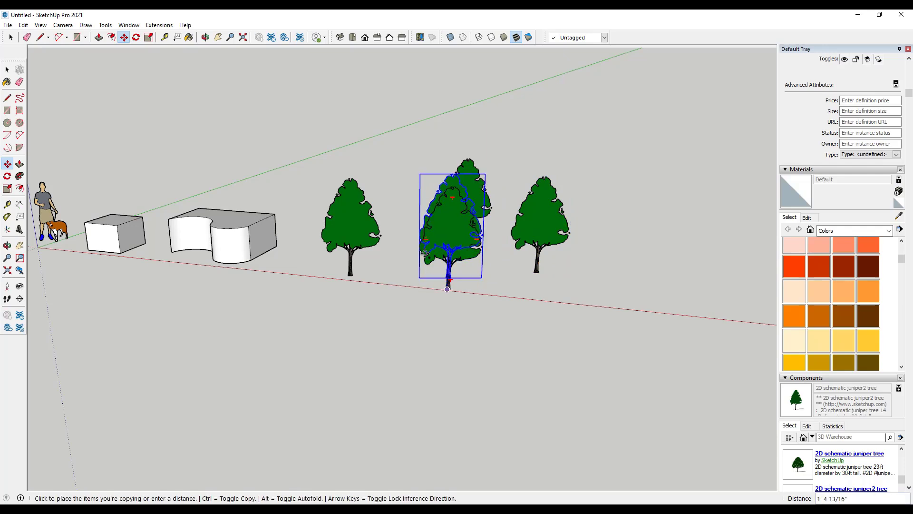
click(447, 289)
click(448, 289)
click(401, 234)
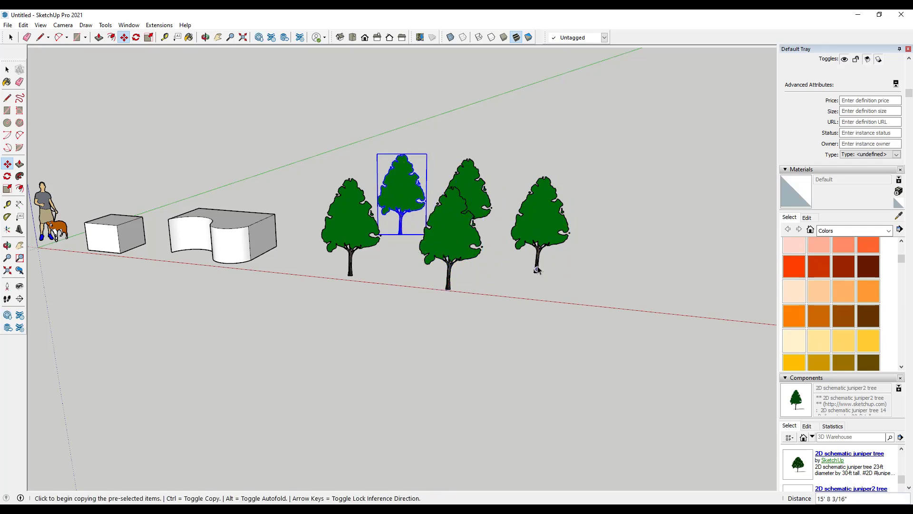
key(space)
Copy the rightmost tree twice, each further to the right
click(542, 237)
key(m)
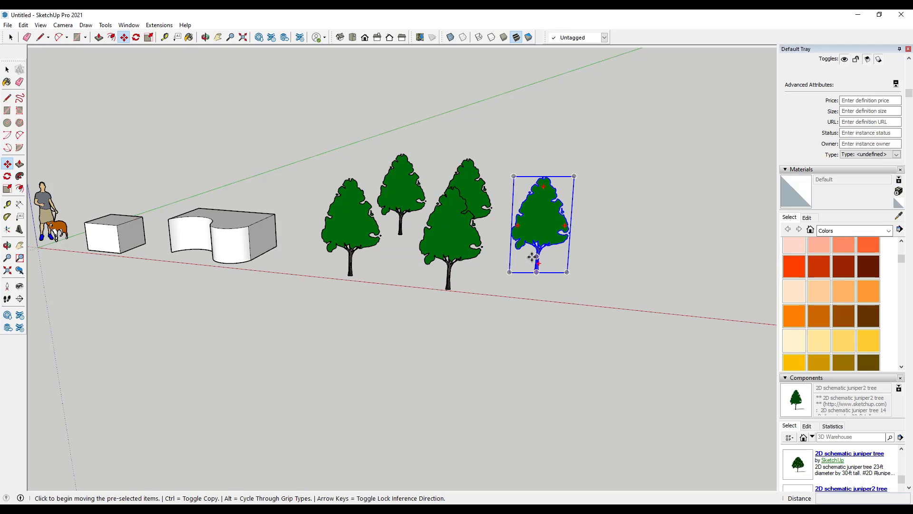
key(ctrl)
click(537, 274)
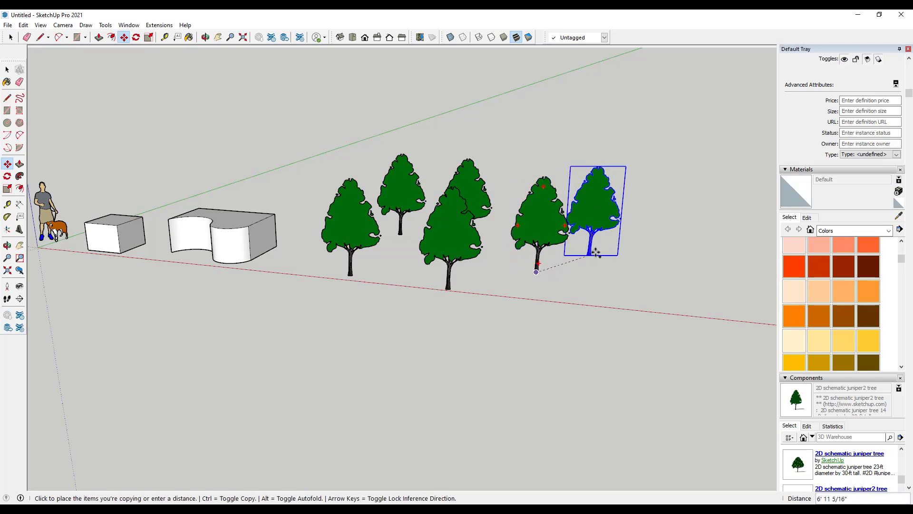
click(600, 244)
click(600, 244)
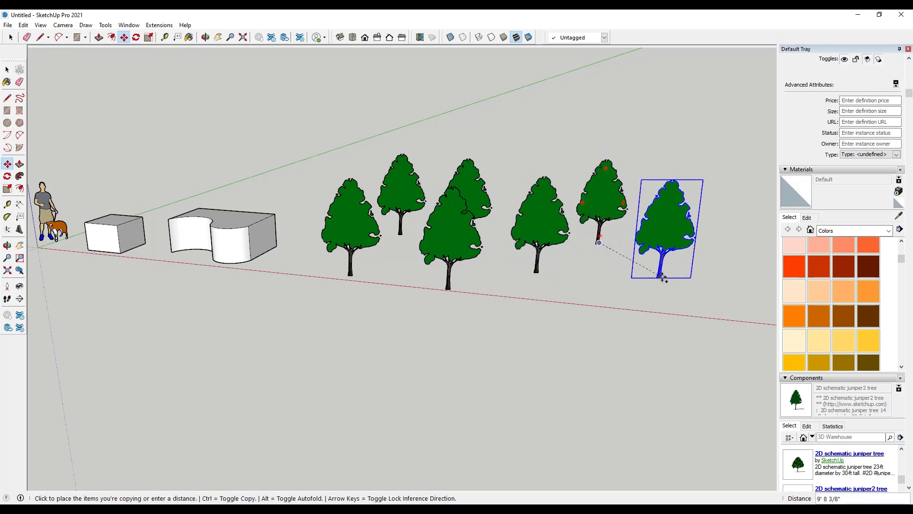
click(661, 279)
Move the last tree apart from the group, checking the layout from higher up
click(650, 275)
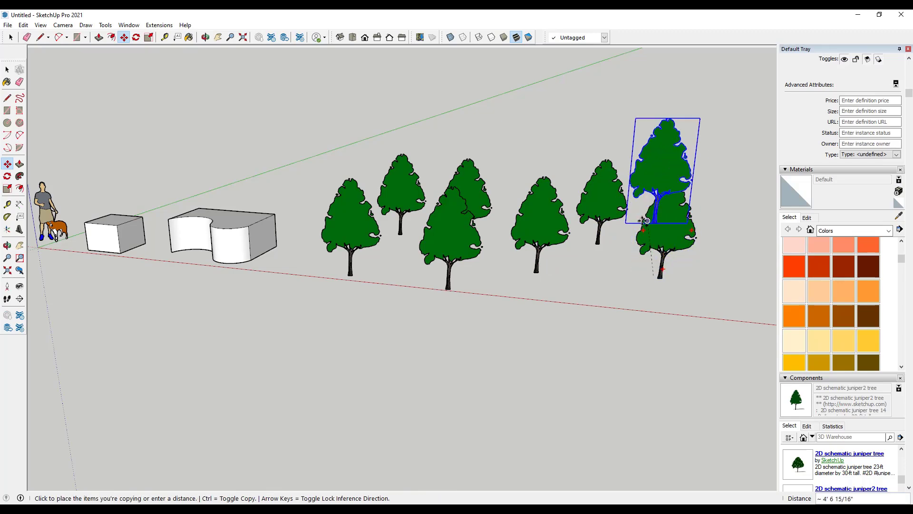
middle_drag(652, 229, 601, 293)
scroll(602, 294, up, 3)
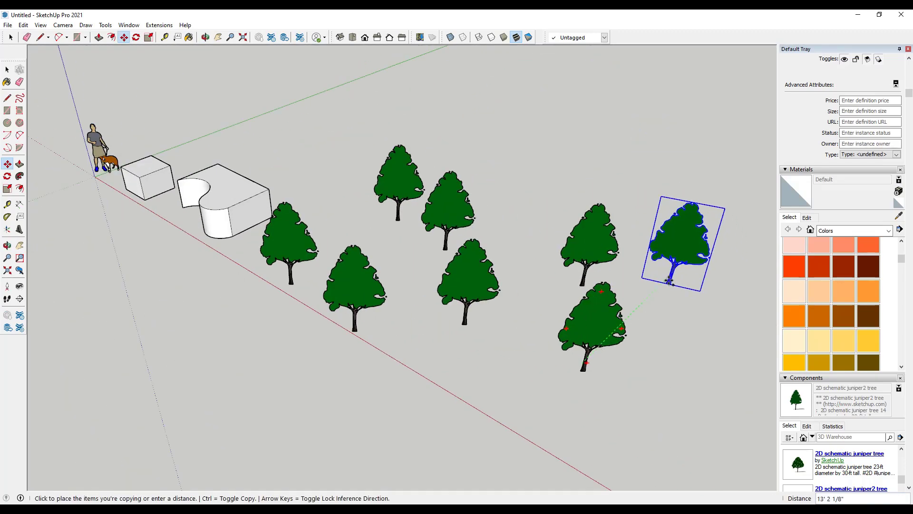
scroll(669, 281, down, 3)
middle_drag(645, 296, 343, 218)
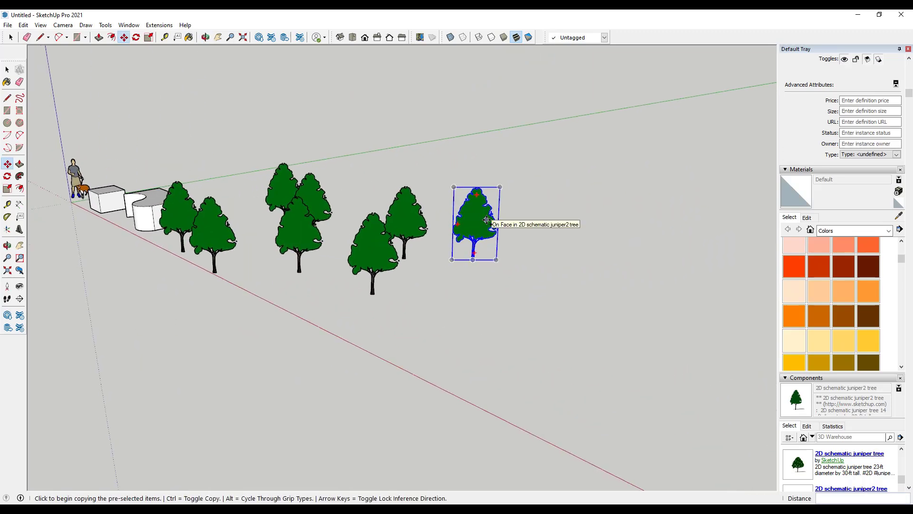
key(ctrl)
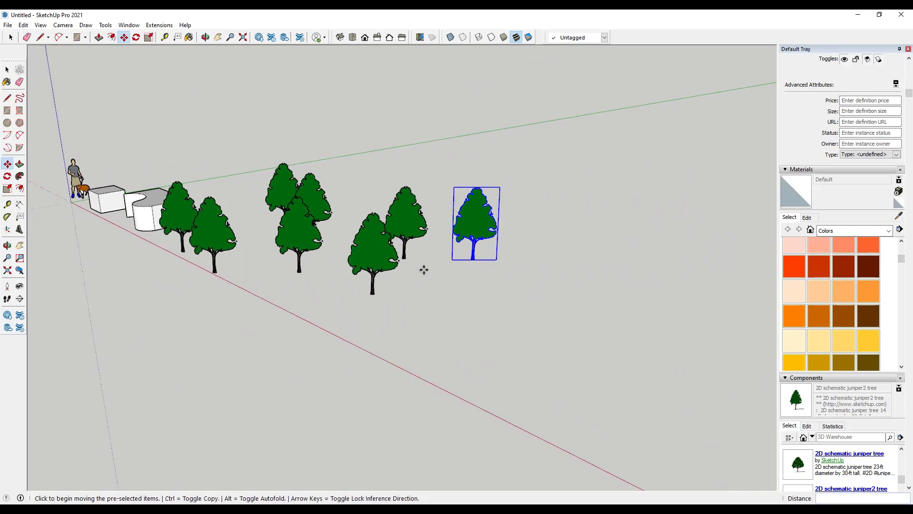
key(ctrl)
key(ctrl)
key(space)
scroll(438, 262, down, 4)
scroll(433, 310, up, 3)
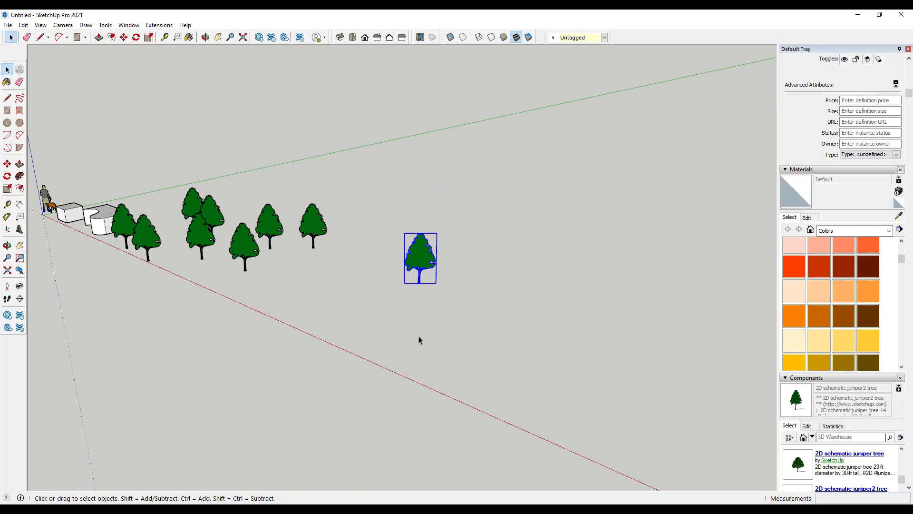
Place three rotated tree copies in a row to the right, the last at 54°
key(q)
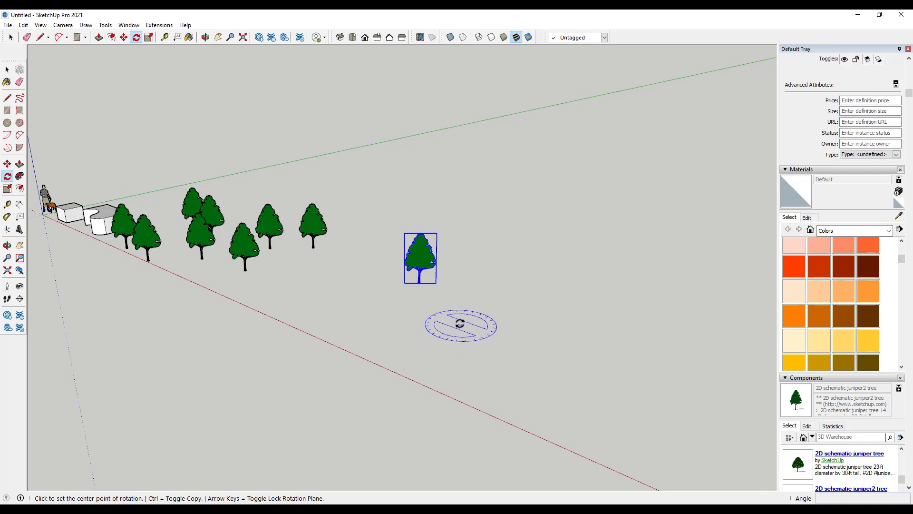
click(459, 323)
key(ctrl)
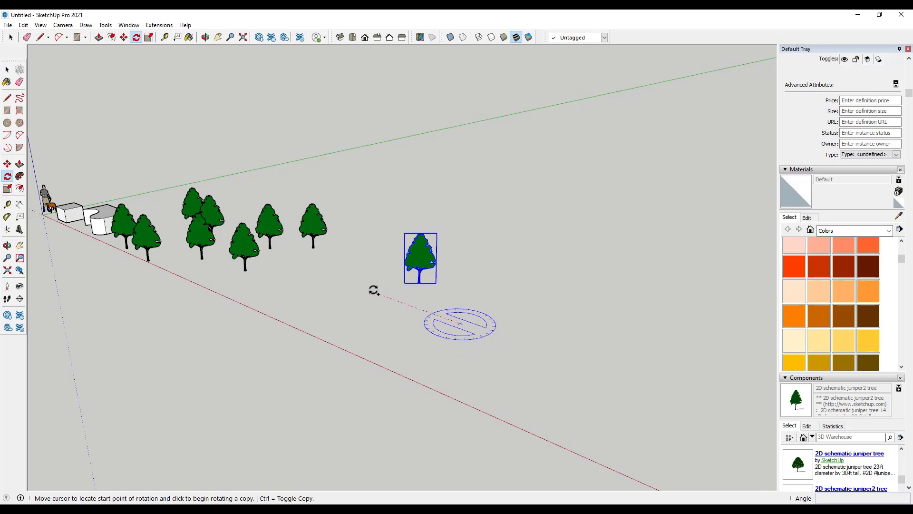
click(373, 291)
click(454, 273)
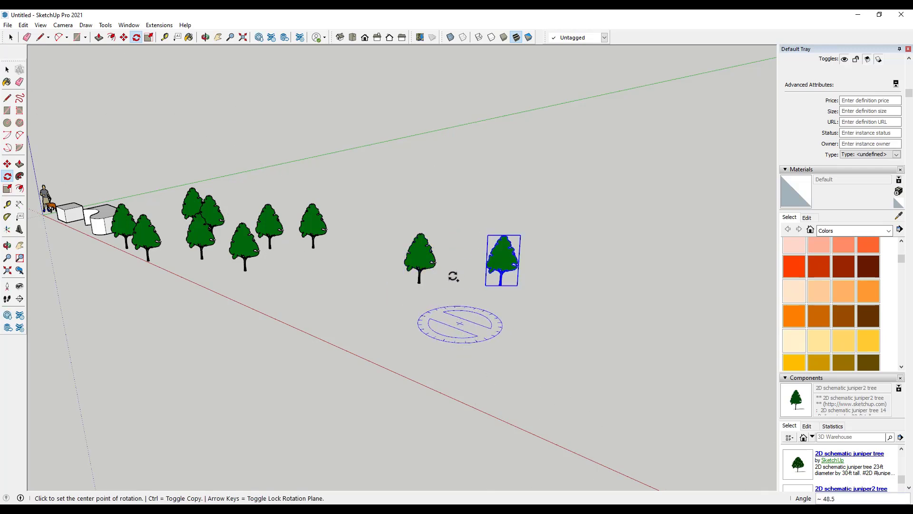
click(546, 322)
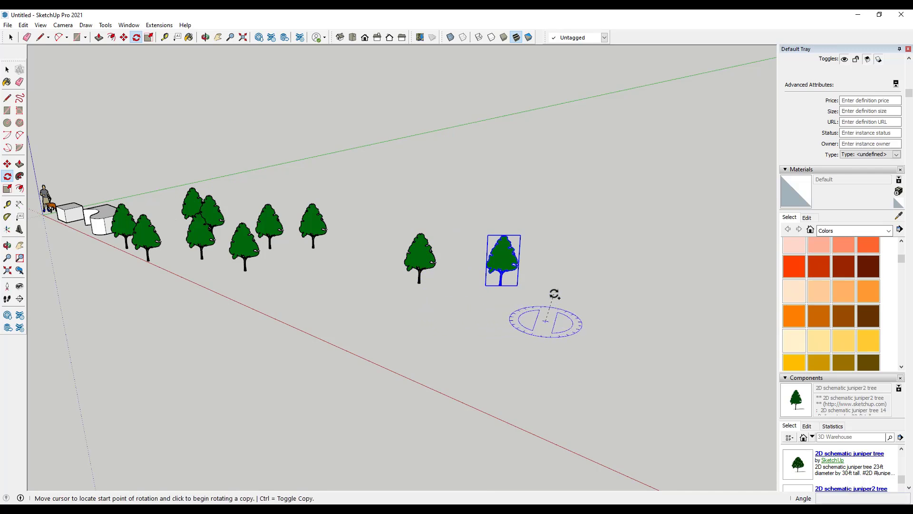
click(555, 291)
click(628, 312)
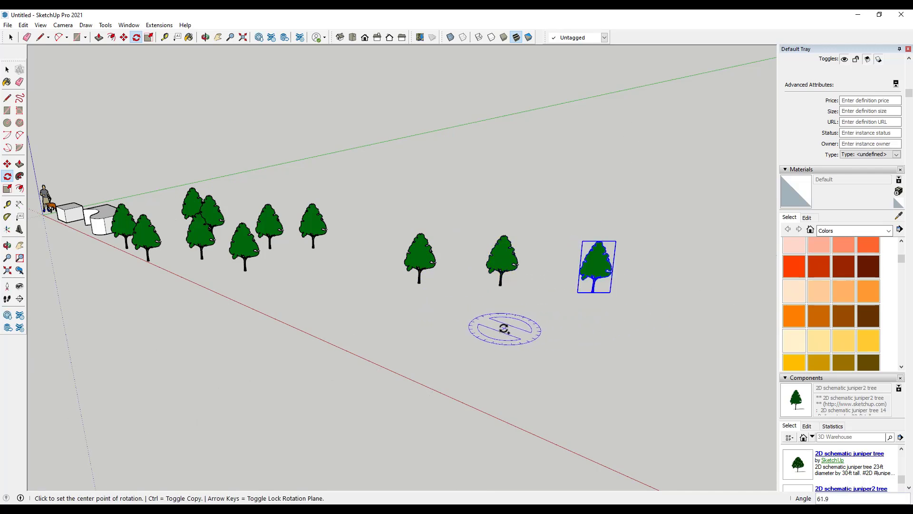
click(504, 327)
click(452, 314)
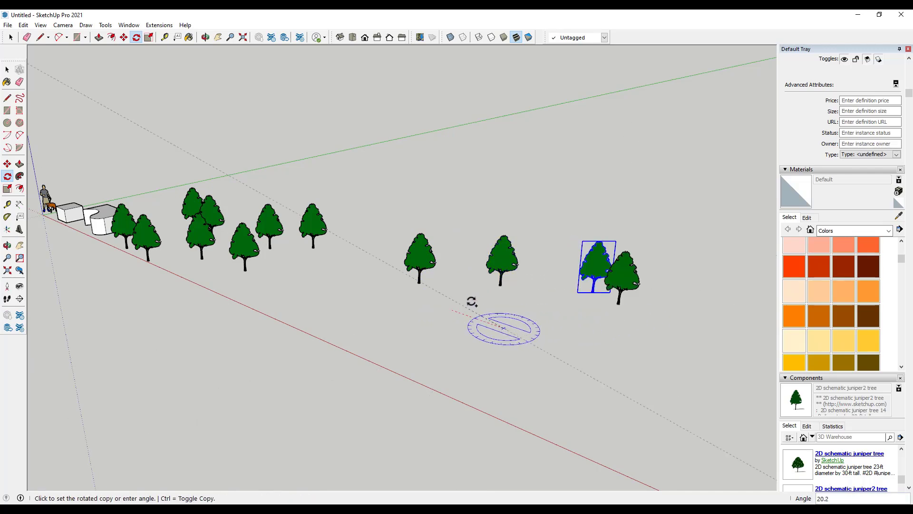
click(499, 293)
key(space)
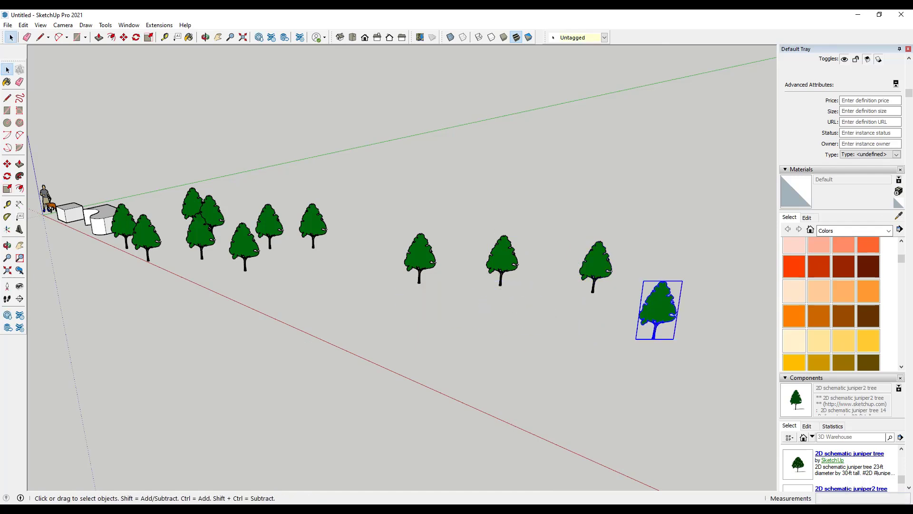
Draw a flat rectangle on the ground in front of the trees
scroll(342, 343, up, 5)
key(r)
click(312, 350)
click(681, 290)
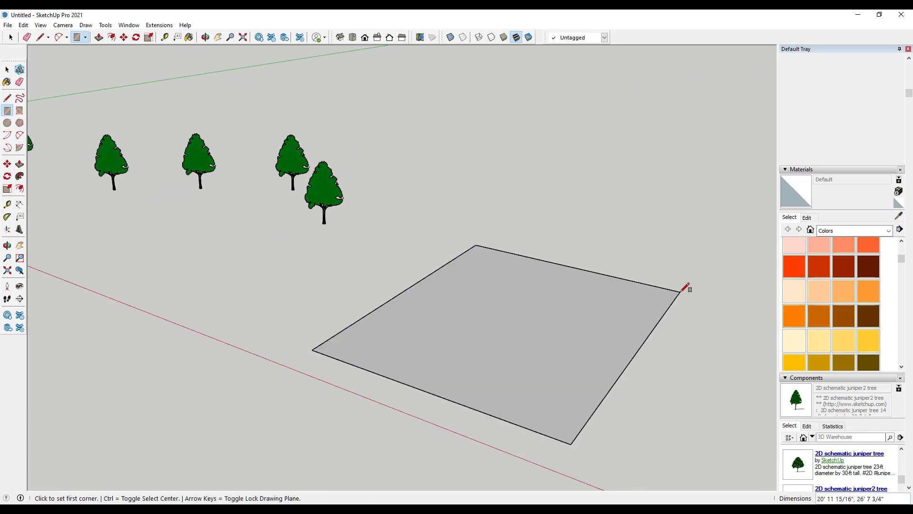
key(space)
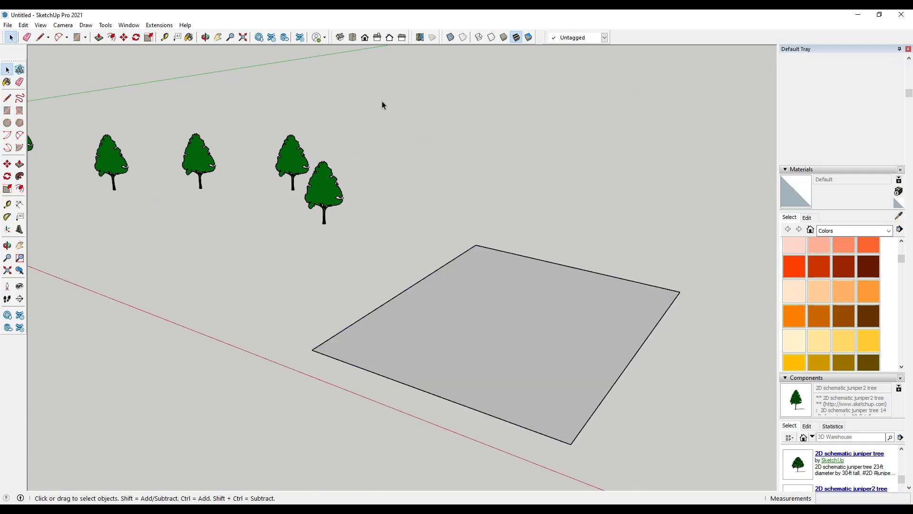
Place Tape Measure guides parallel to the rectangle's left and top edges
click(165, 37)
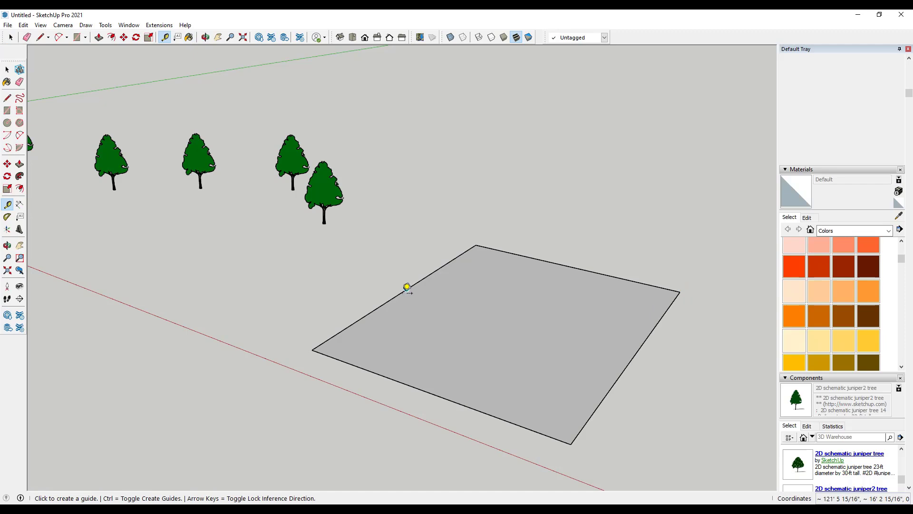
click(406, 288)
click(471, 289)
click(467, 295)
click(547, 301)
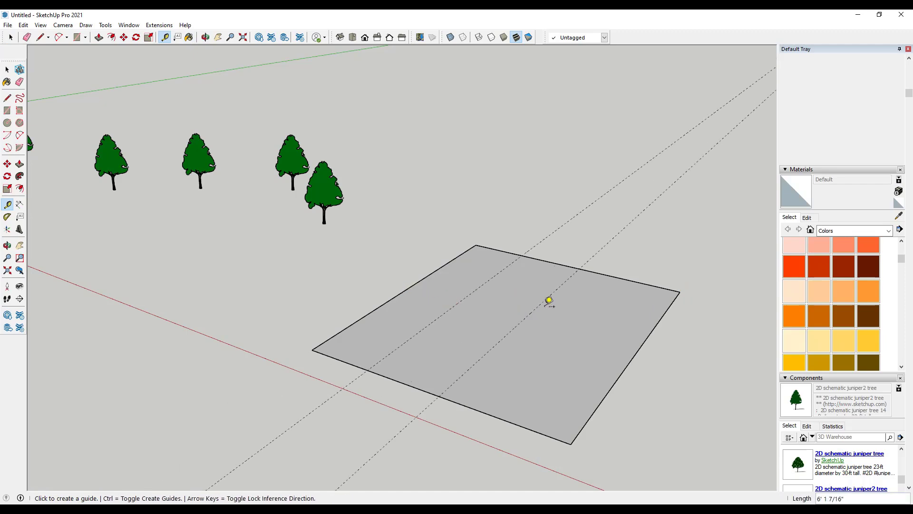
click(557, 262)
click(508, 306)
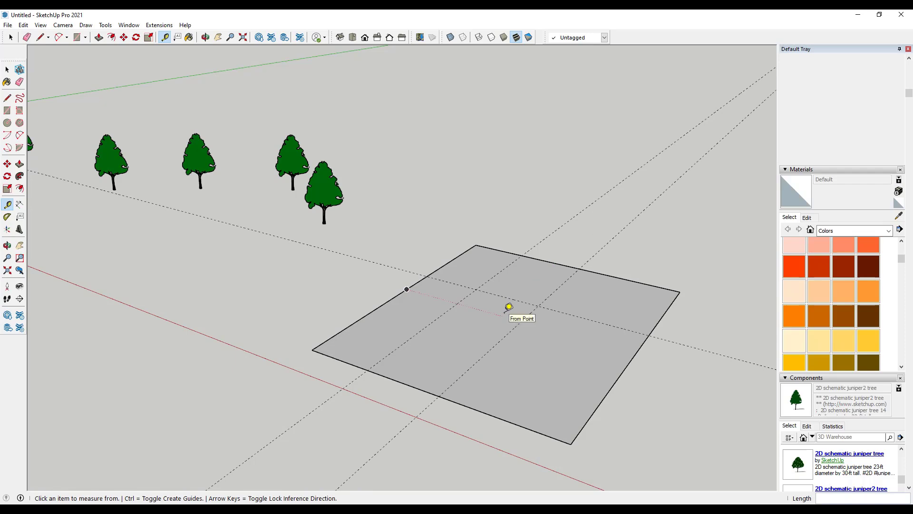
key(e)
key(space)
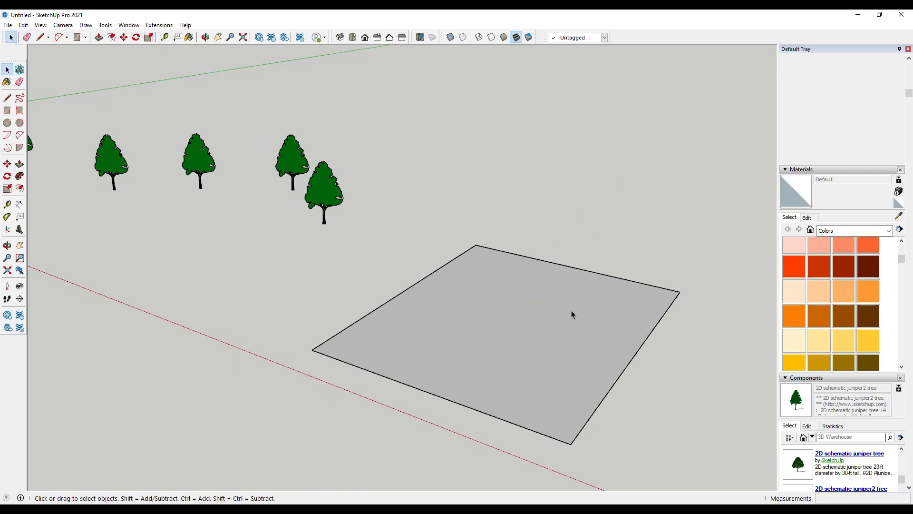
Select the ground rectangle and try the Paint Bucket's Shift and Ctrl modifiers without painting
scroll(427, 276, down, 3)
click(428, 276)
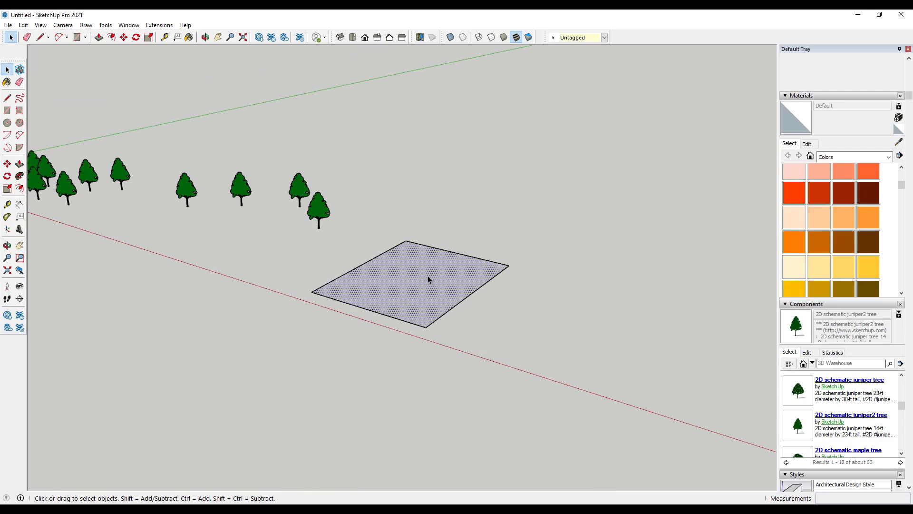
key(b)
scroll(419, 280, up, 3)
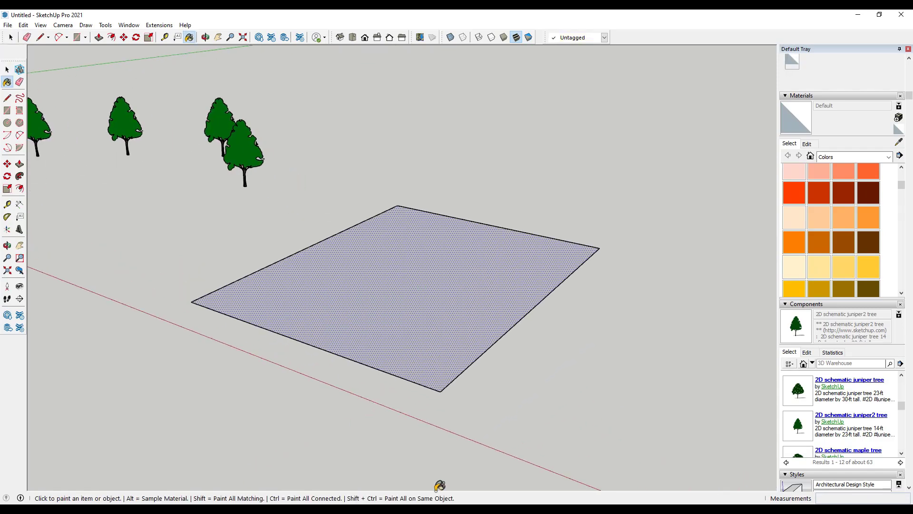
key(shift)
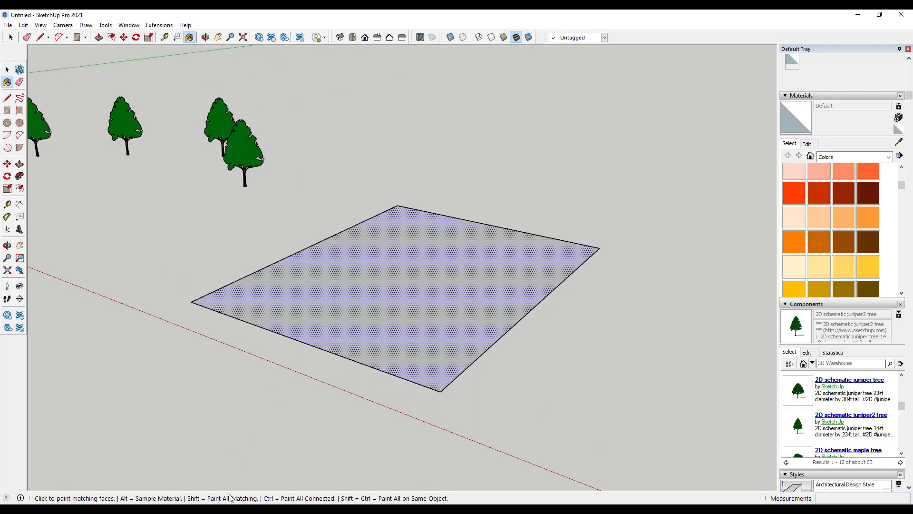
key(ctrl)
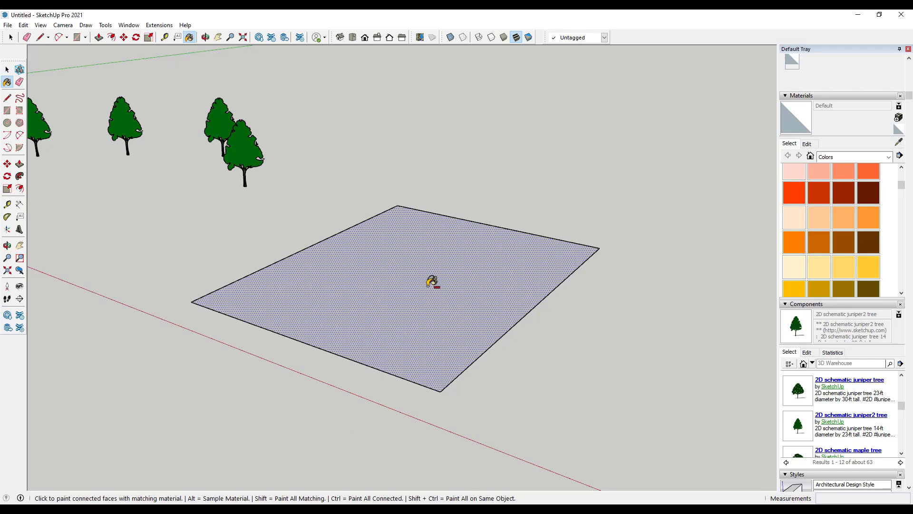
key(ctrl)
key(space)
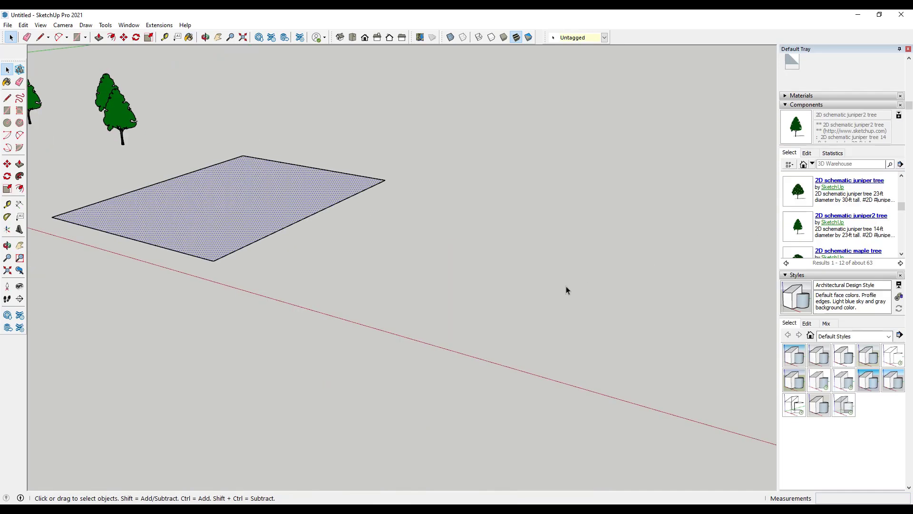
scroll(490, 278, down, 1)
key(q)
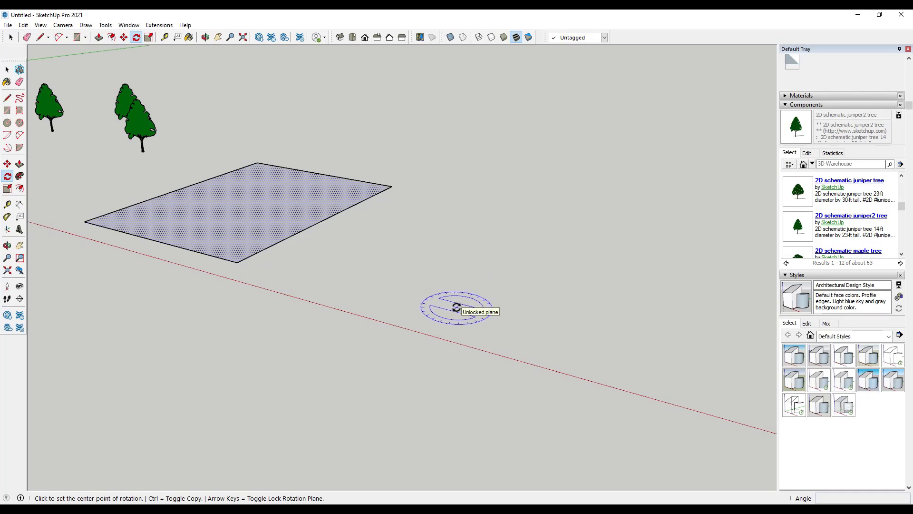
key(Left)
key(Right)
key(Up)
key(Left)
key(Right)
key(Left)
key(Up)
key(Left)
key(Right)
key(Up)
key(Right)
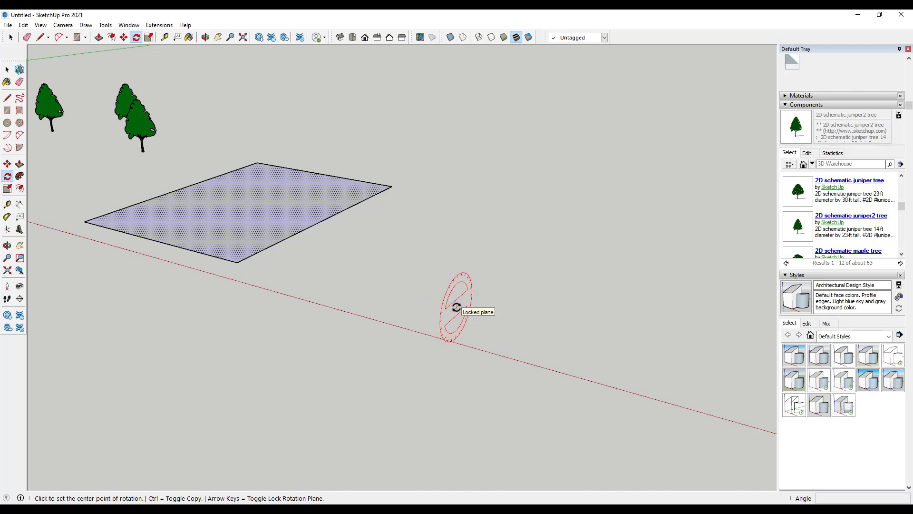
key(Left)
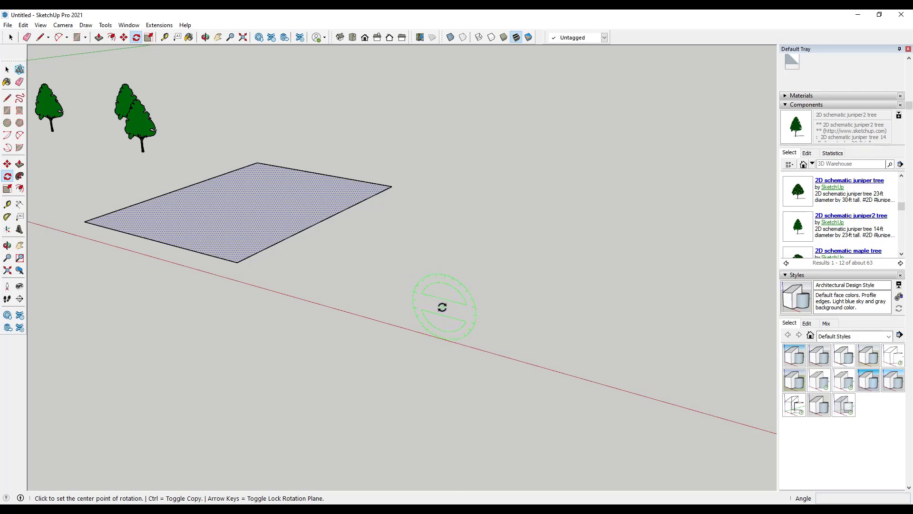
key(space)
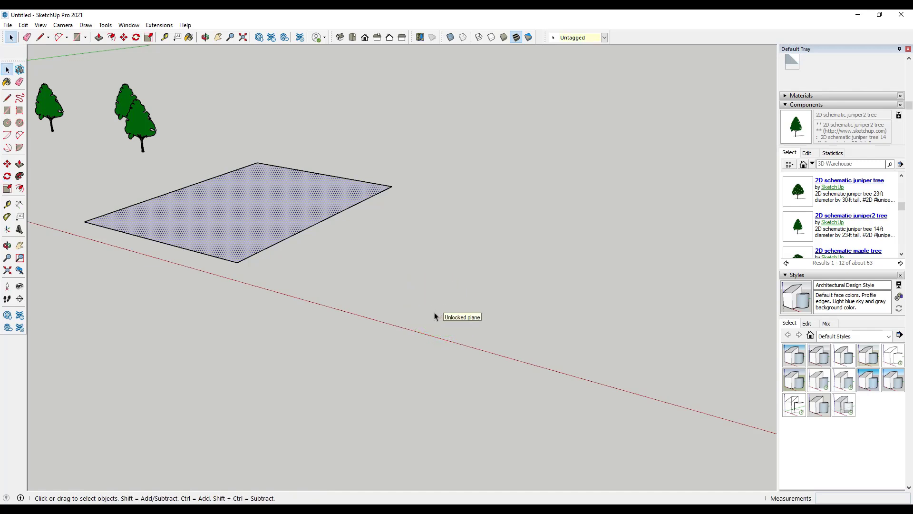
key(l)
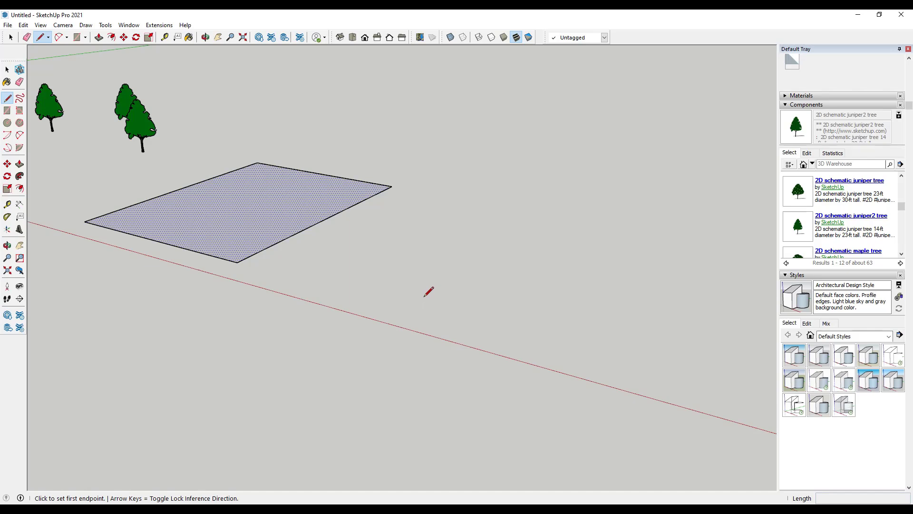
click(397, 290)
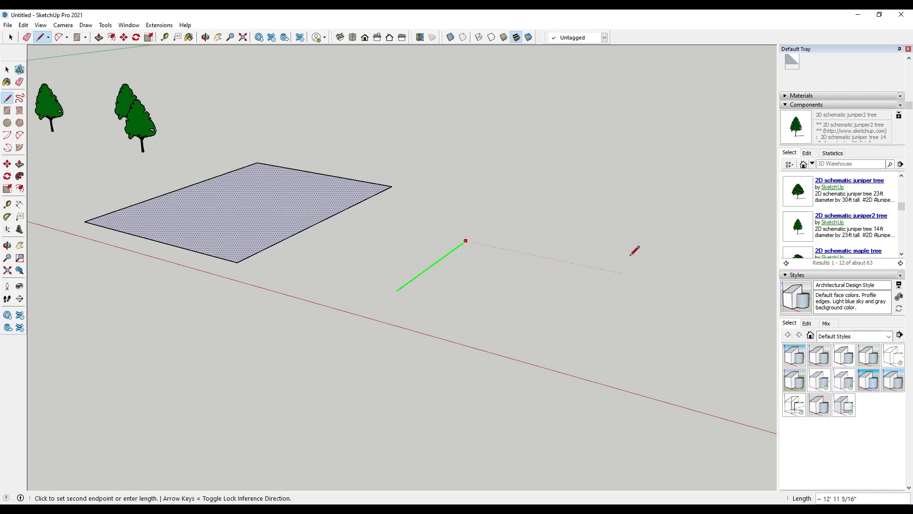
key(space)
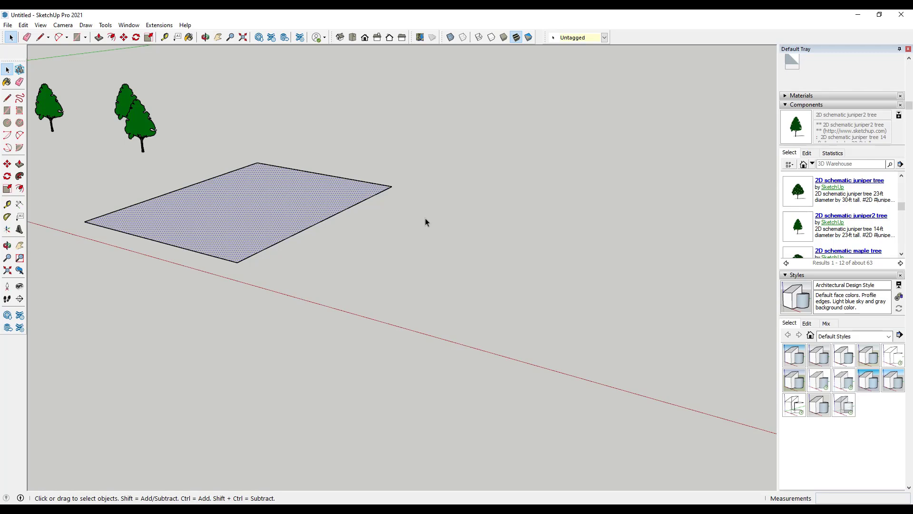
Draw a ground rectangle beside the person-and-dog figure and orbit to inspect its face
scroll(381, 248, down, 3)
scroll(457, 247, up, 2)
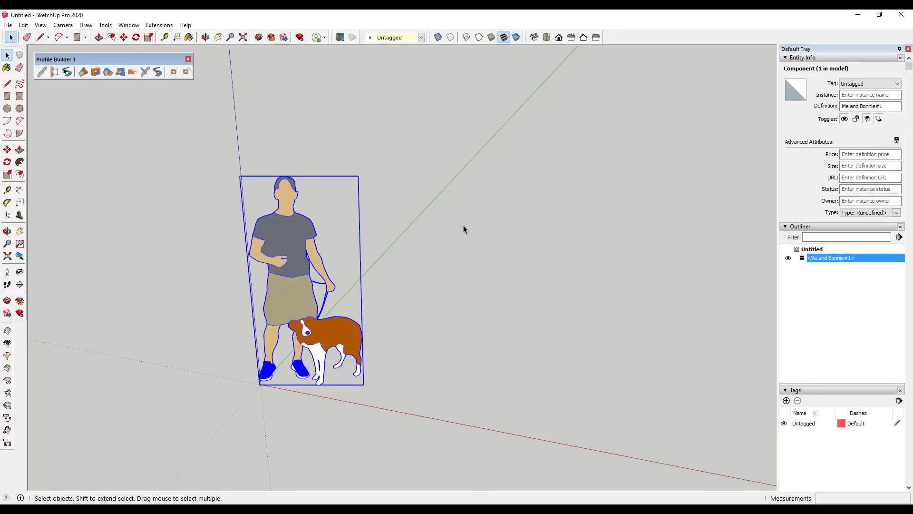
middle_drag(465, 229, 404, 257)
scroll(358, 278, down, 2)
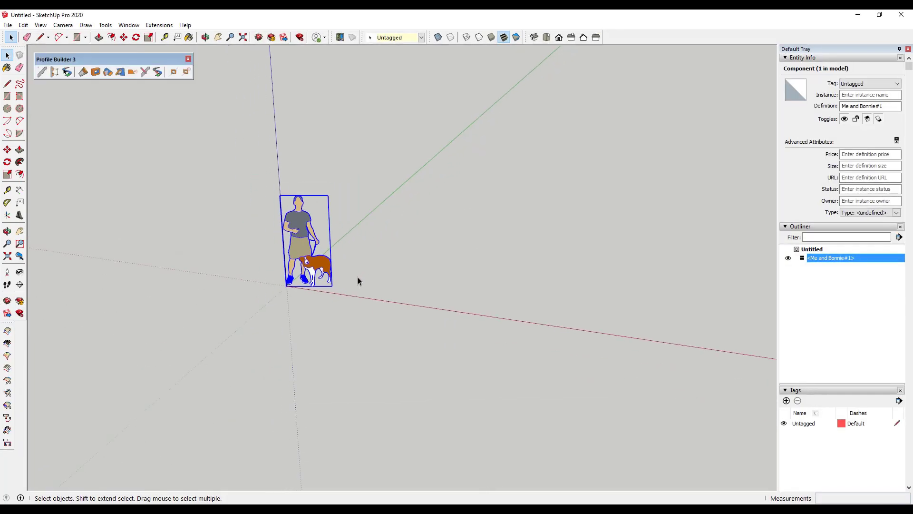
scroll(338, 248, up, 2)
scroll(404, 293, up, 4)
key(r)
click(352, 298)
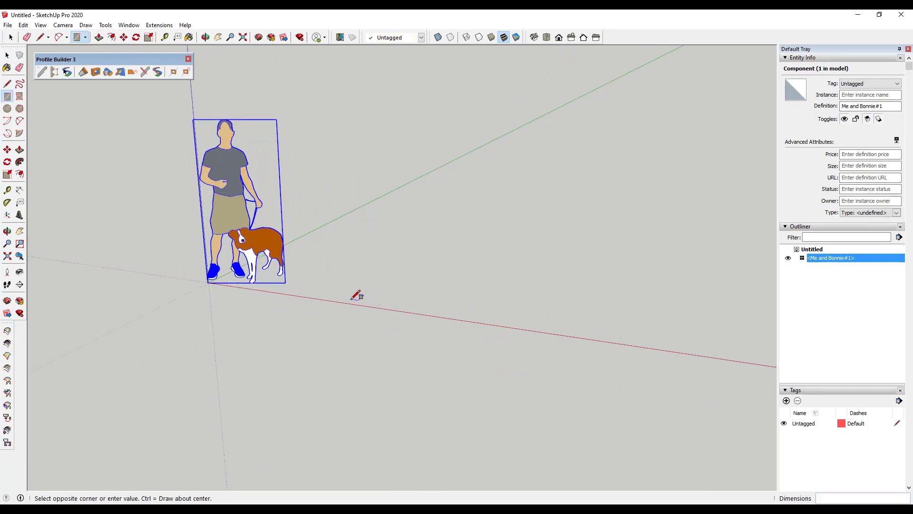
click(581, 230)
key(space)
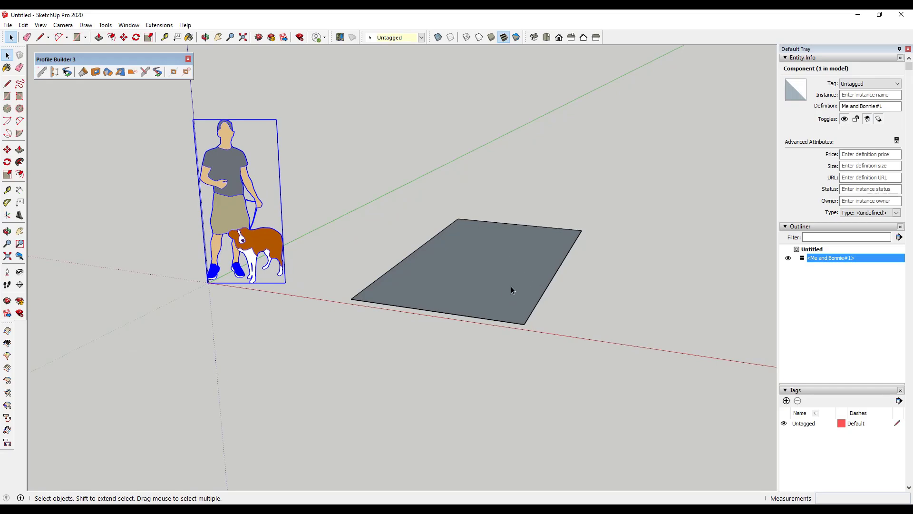
middle_drag(511, 286, 478, 371)
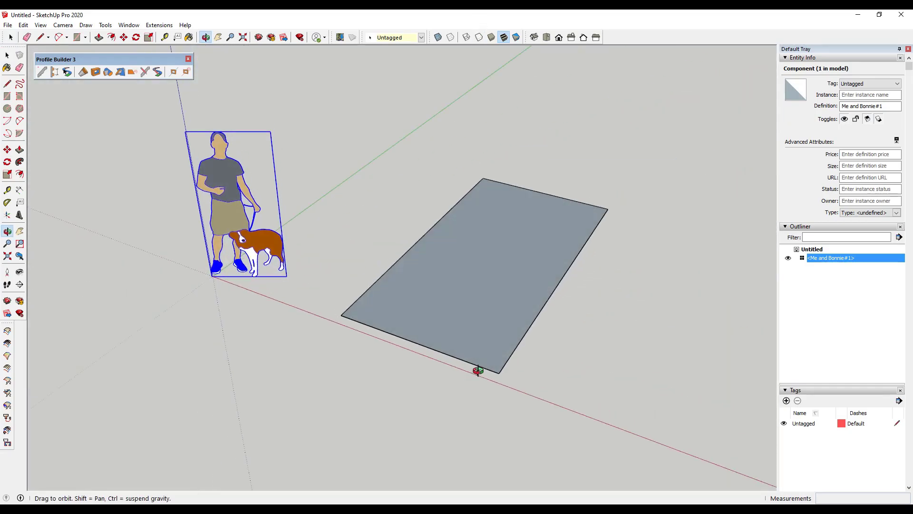
scroll(483, 313, down, 5)
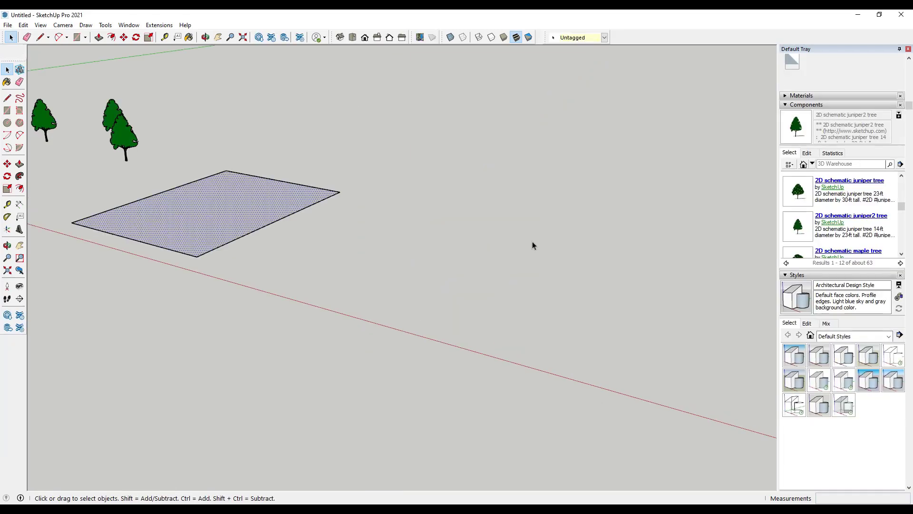
Draw a second rectangle on the ground beside the first one
scroll(387, 210, down, 3)
mouse_move(388, 212)
middle_down()
mouse_move(402, 224)
mouse_move(384, 222)
middle_up()
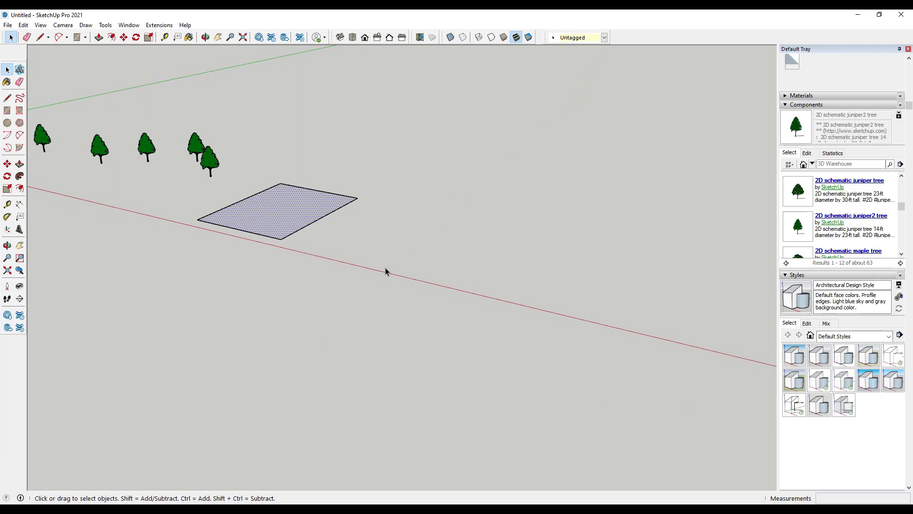
key(r)
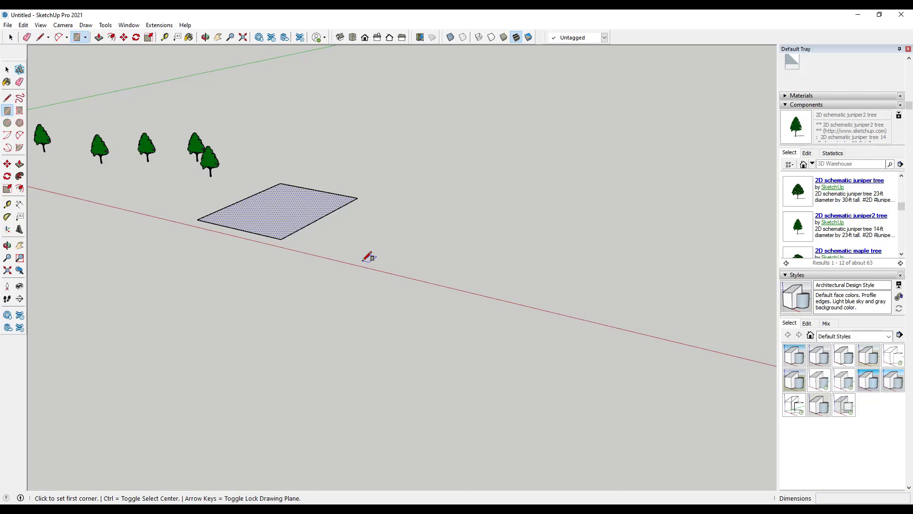
click(363, 260)
click(521, 227)
key(space)
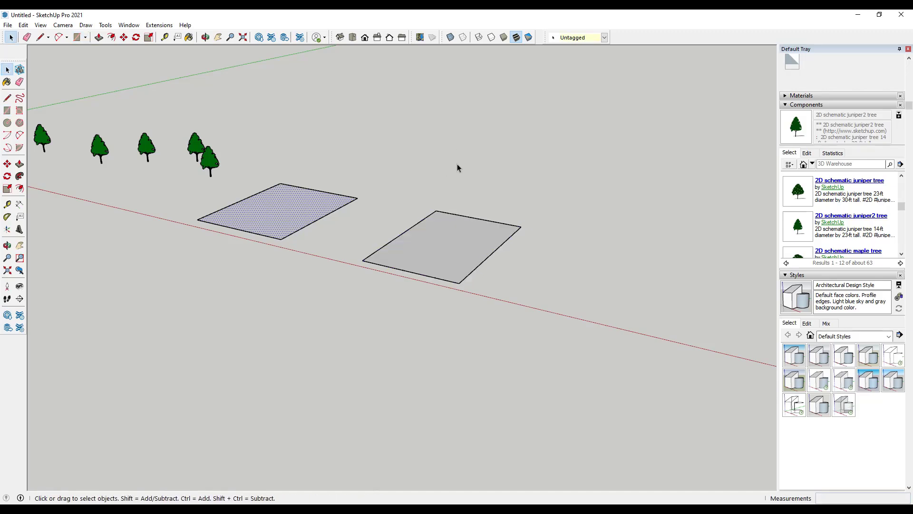
scroll(459, 217, down, 2)
scroll(402, 237, up, 5)
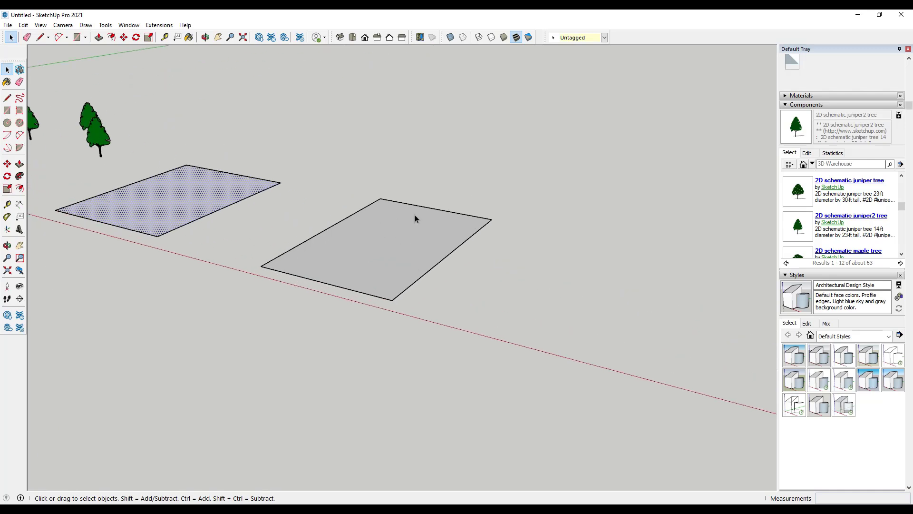
scroll(387, 257, down, 1)
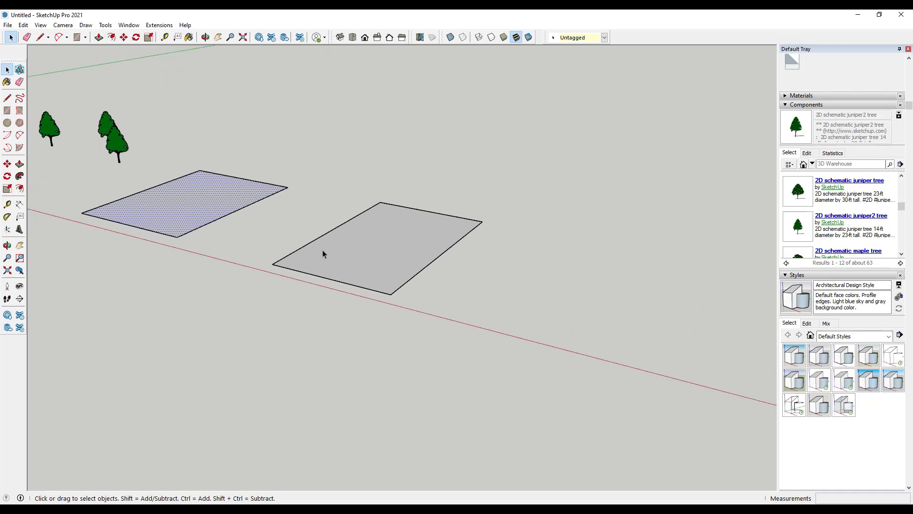
Offset the second rectangle's edge inward to form an inset inner rectangle
key(f)
key(space)
key(Escape)
key(f)
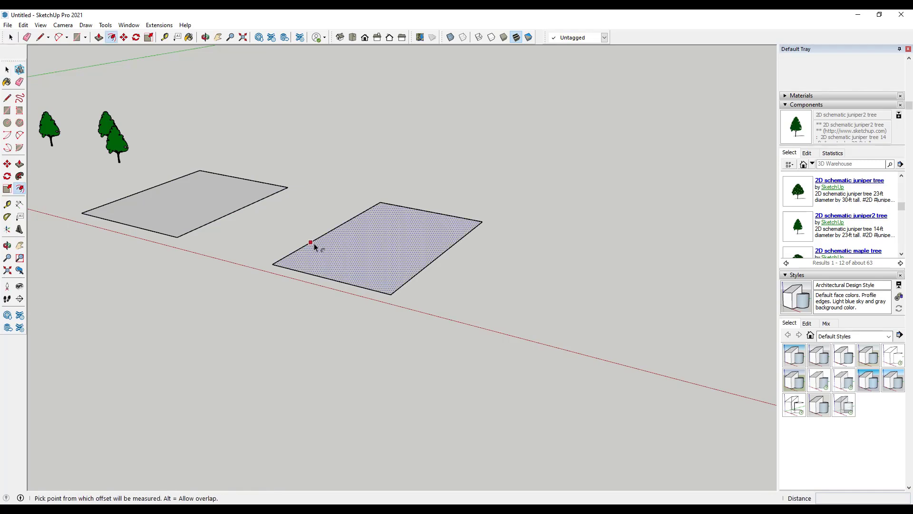
click(314, 243)
click(320, 245)
key(space)
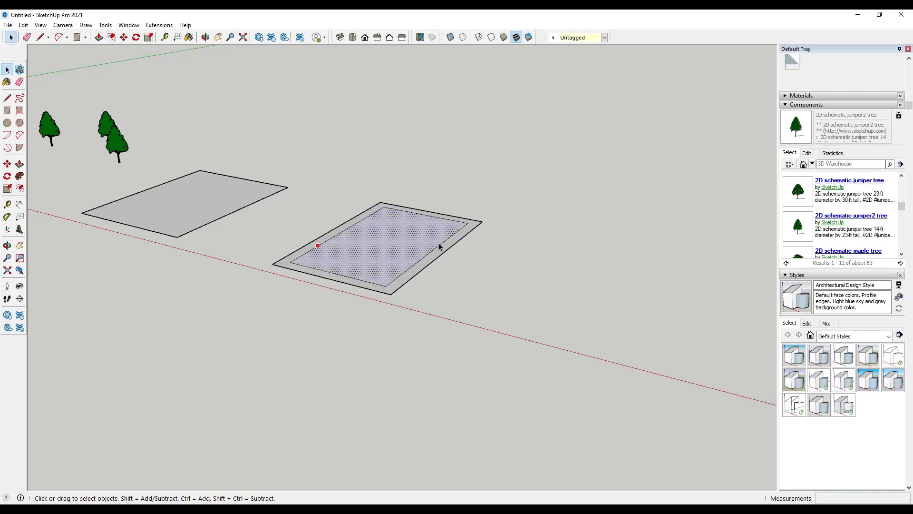
scroll(419, 236, down, 3)
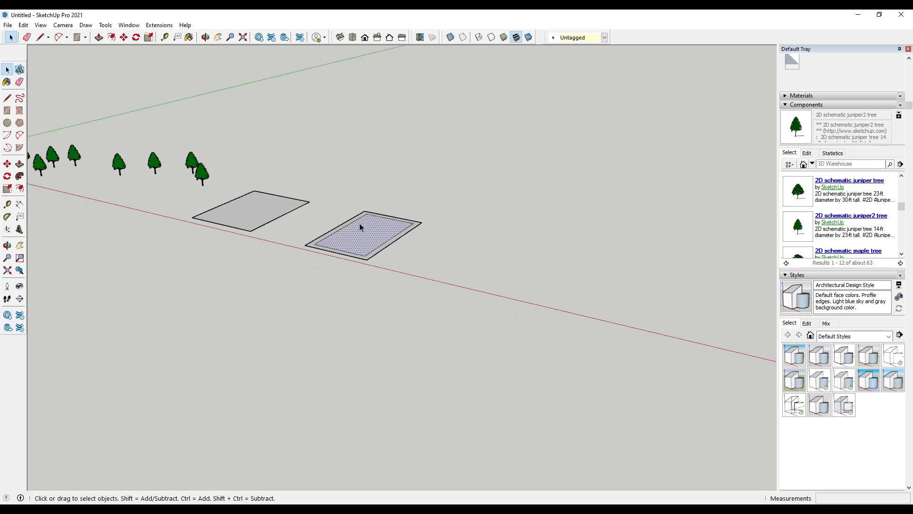
scroll(360, 224, up, 2)
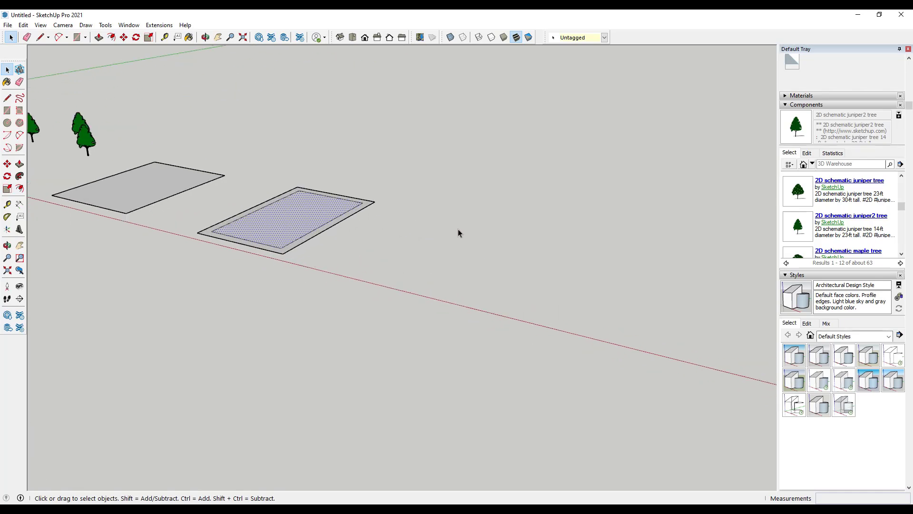
Draw the first upright rectangle facing the camera beside the ground rectangles
key(r)
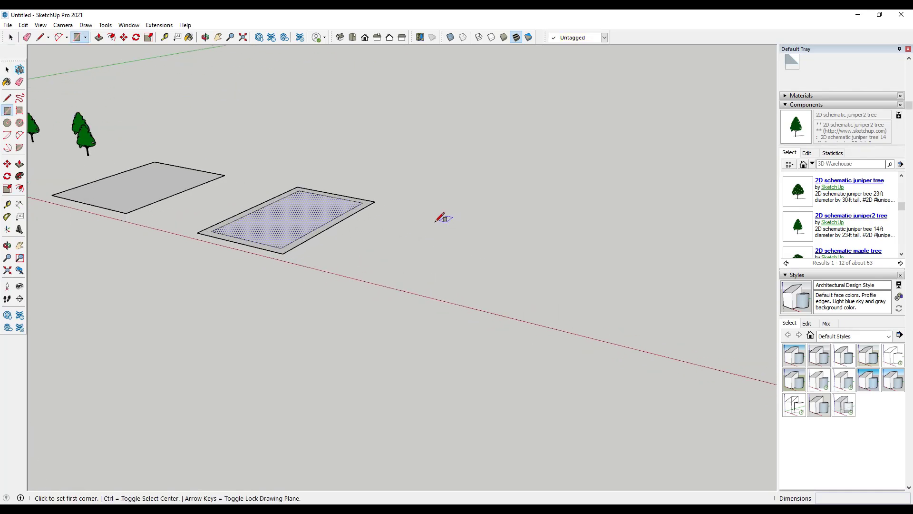
click(394, 260)
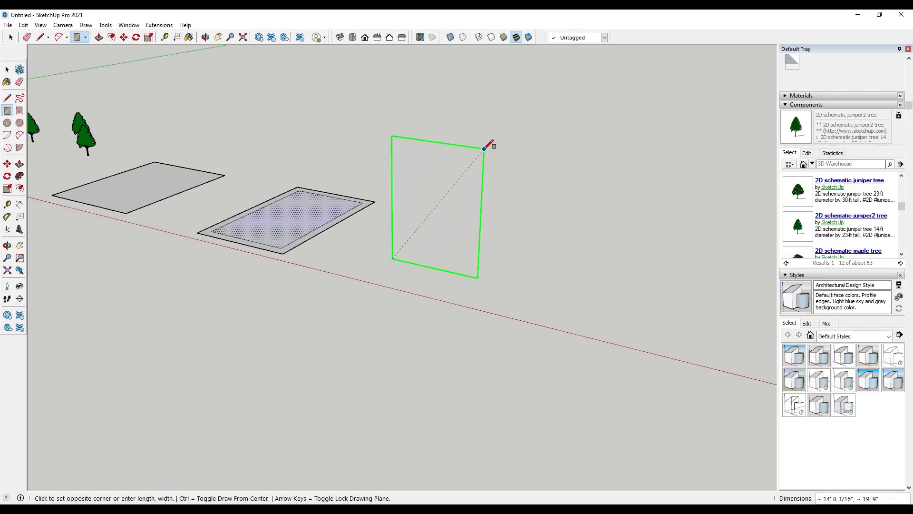
click(479, 140)
key(space)
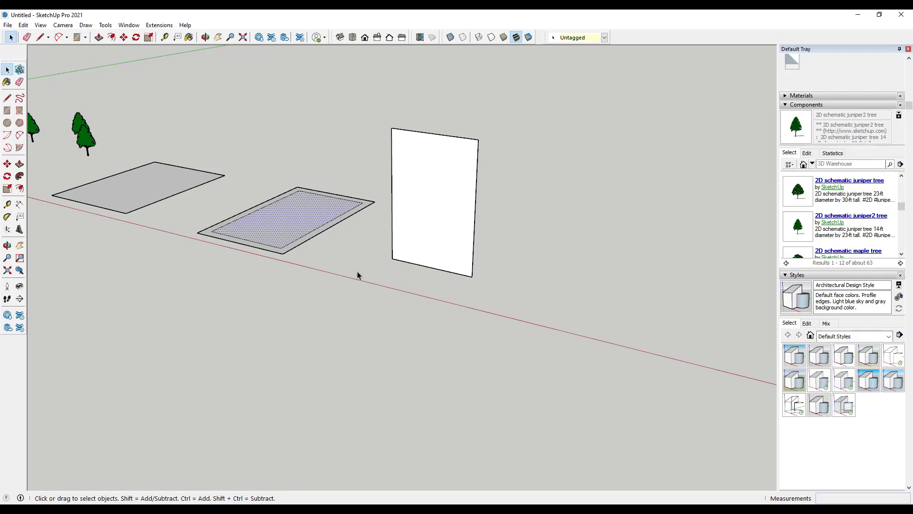
Orbit to the other side, draw a second upright rectangle, then view the whole scene
key(o)
drag(550, 234, 20, 228)
key(space)
middle_drag(21, 229, 405, 179)
key(r)
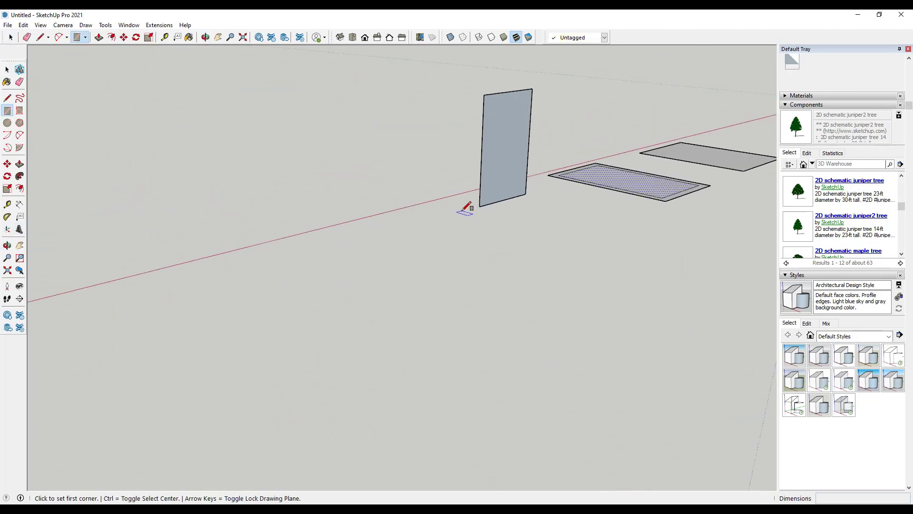
click(457, 210)
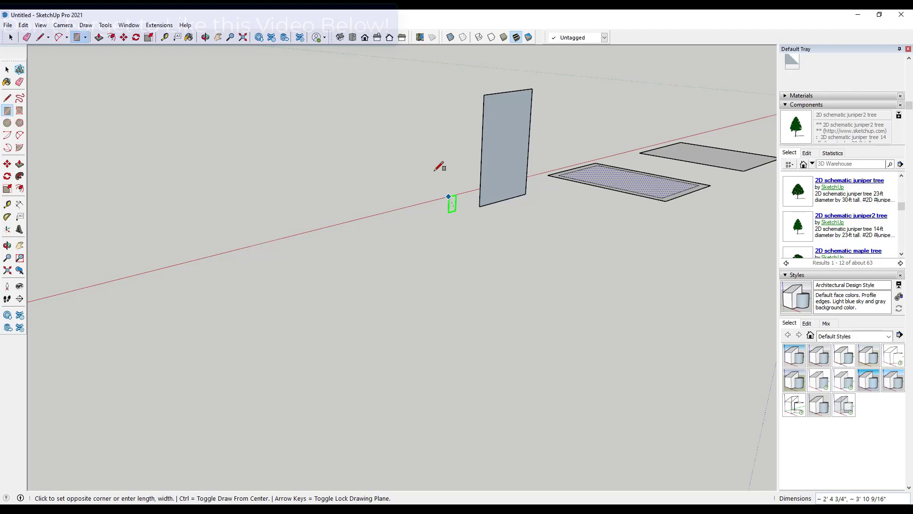
click(398, 96)
key(space)
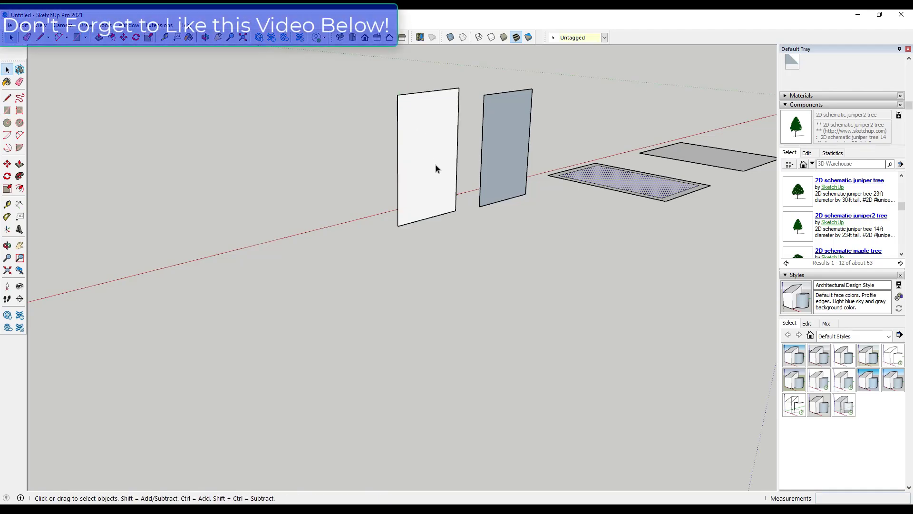
middle_drag(416, 186, 478, 151)
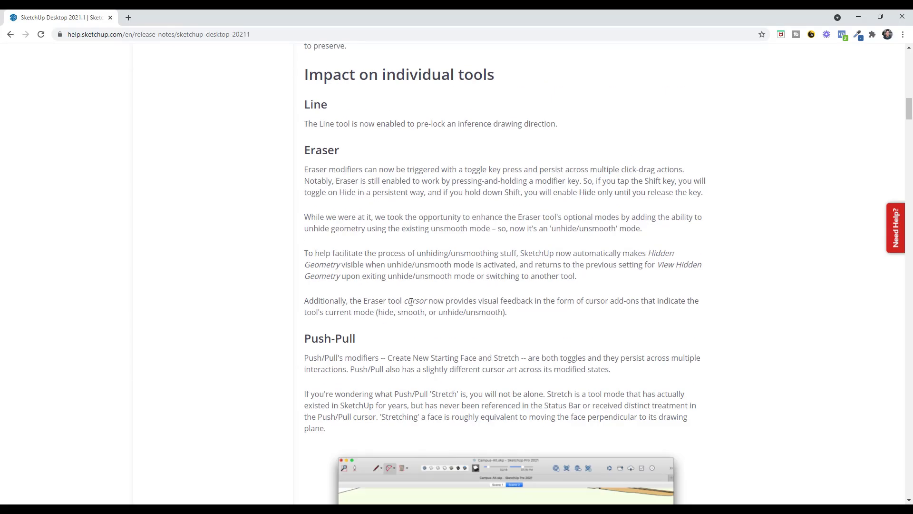
Scroll the 2021.1 release notes past PolygonMesh and the Extensions menu to Unit-aware Live Components
scroll(455, 278, down, 20)
scroll(492, 259, down, 12)
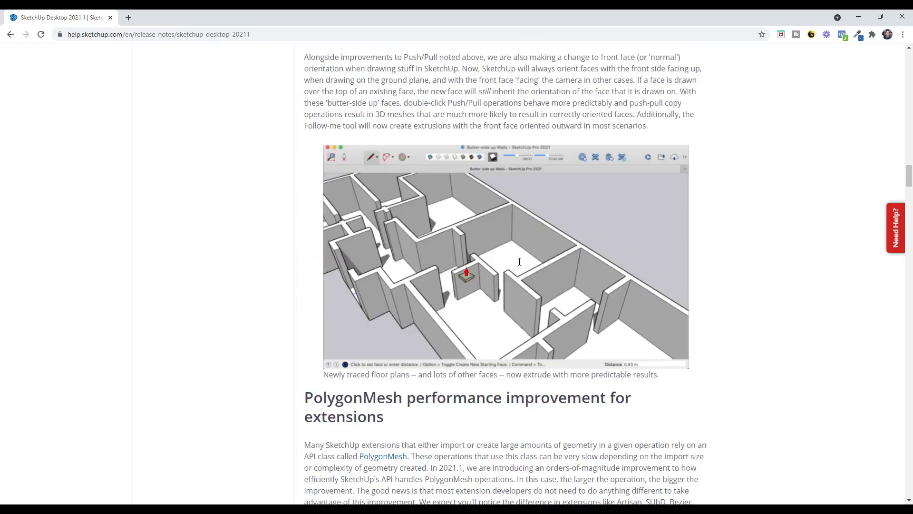
scroll(441, 208, down, 2)
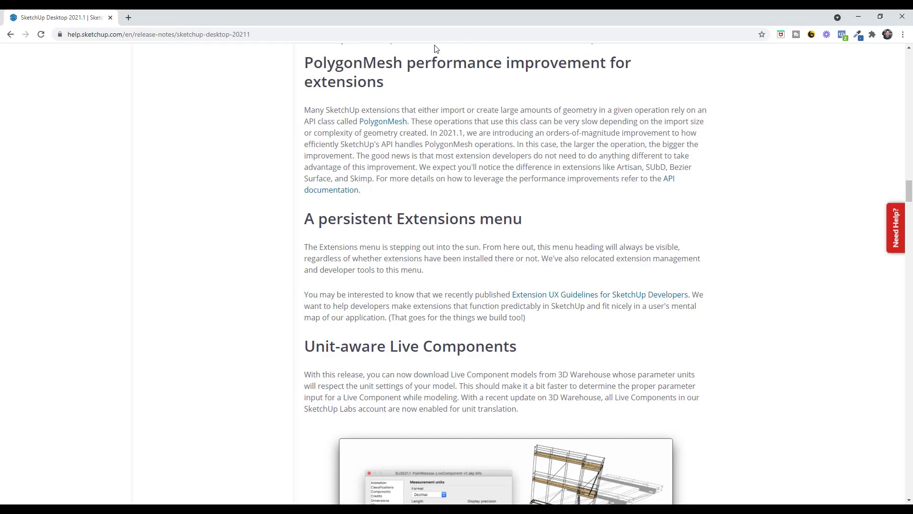
Scroll past the Live Components image to the IFC4, PDF library and Type-to-scale notes
scroll(553, 143, down, 5)
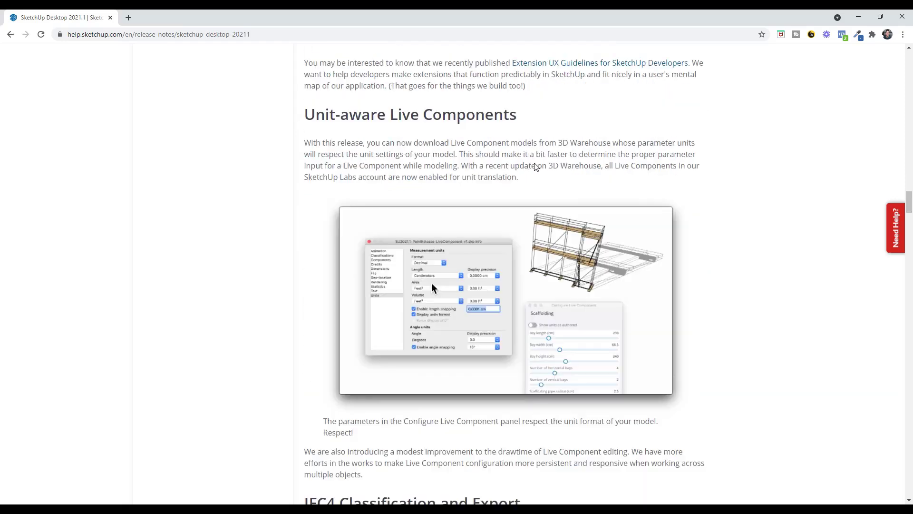
scroll(508, 146, up, 1)
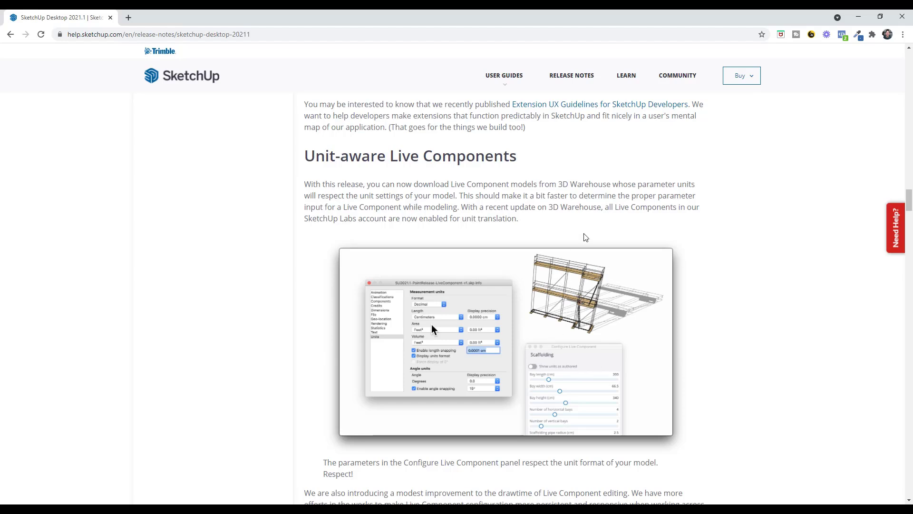
scroll(432, 328, down, 9)
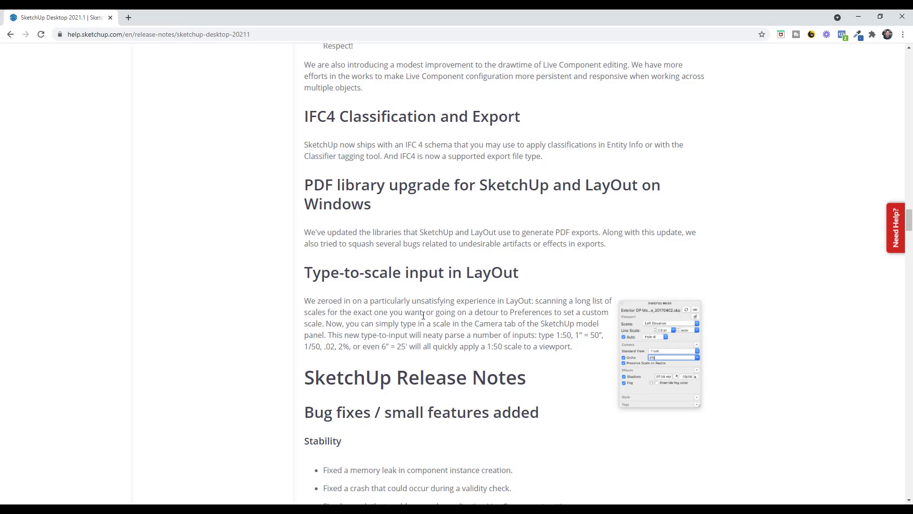
Scroll through the stability and Mac crash fixes to the Tools list's Push/Pull fixes
scroll(408, 258, down, 2)
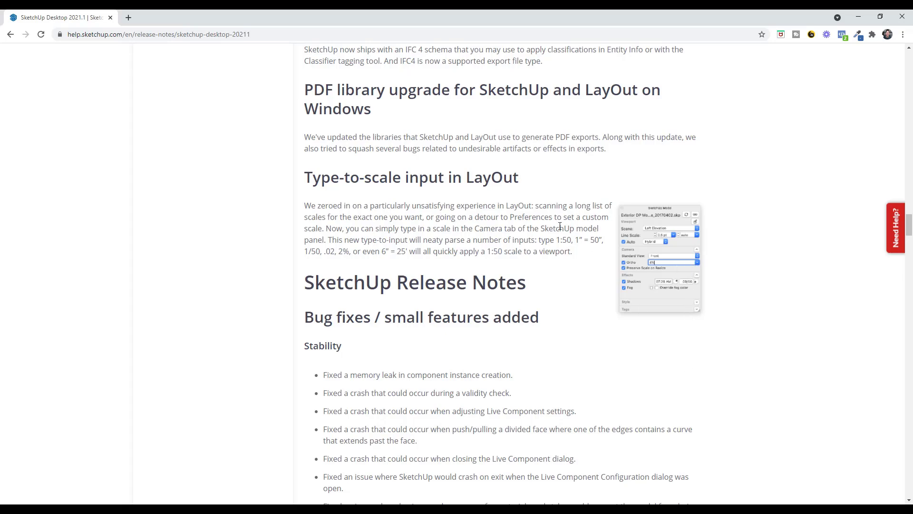
scroll(558, 247, down, 11)
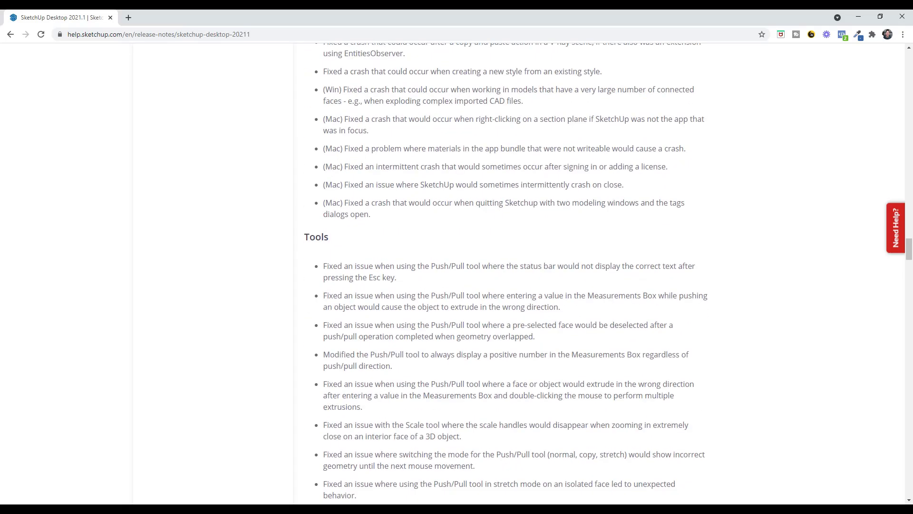